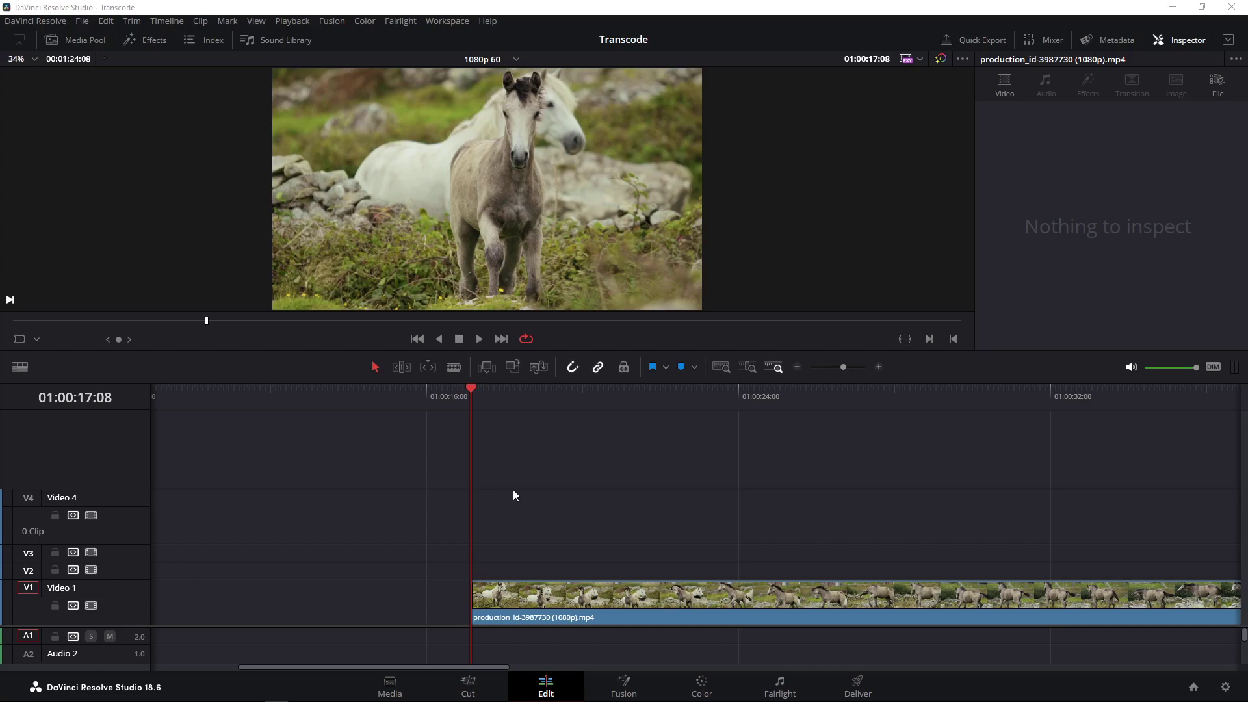
Step: Stop playback at 01:00:30:07, blade the foal clip there, and select the part after the cut
{"action": "key", "text": "space"}
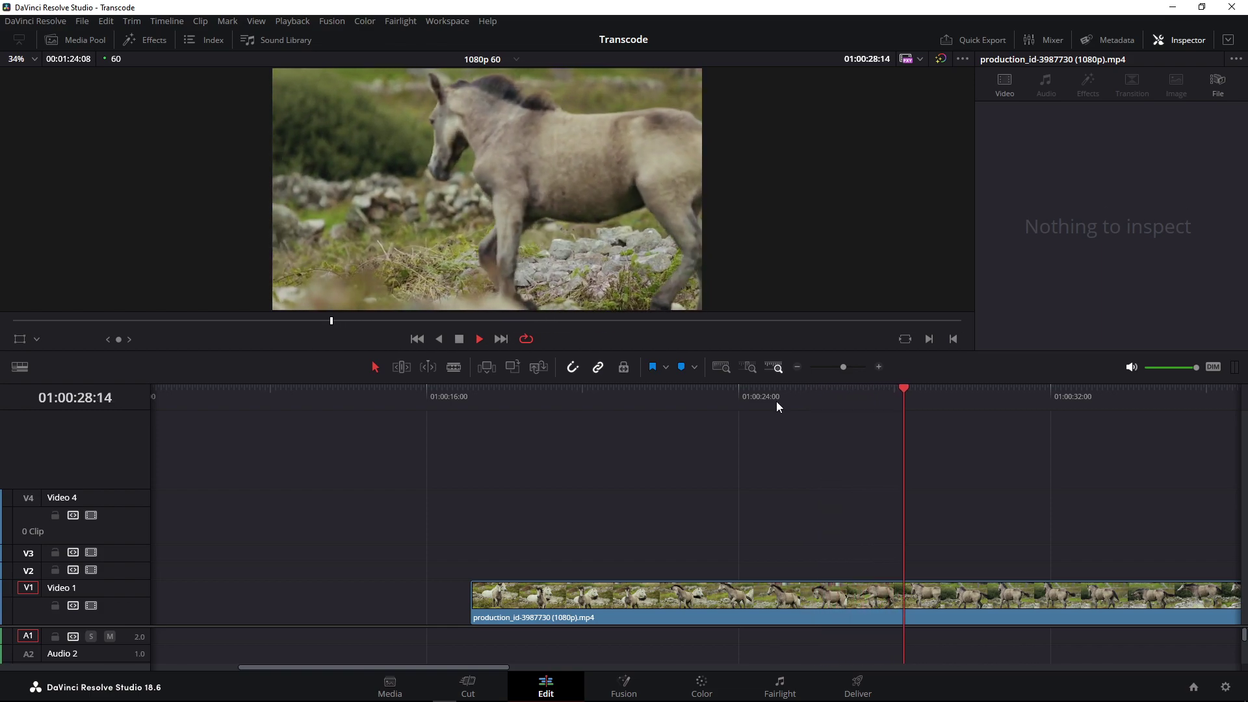
{"action": "key", "text": "space"}
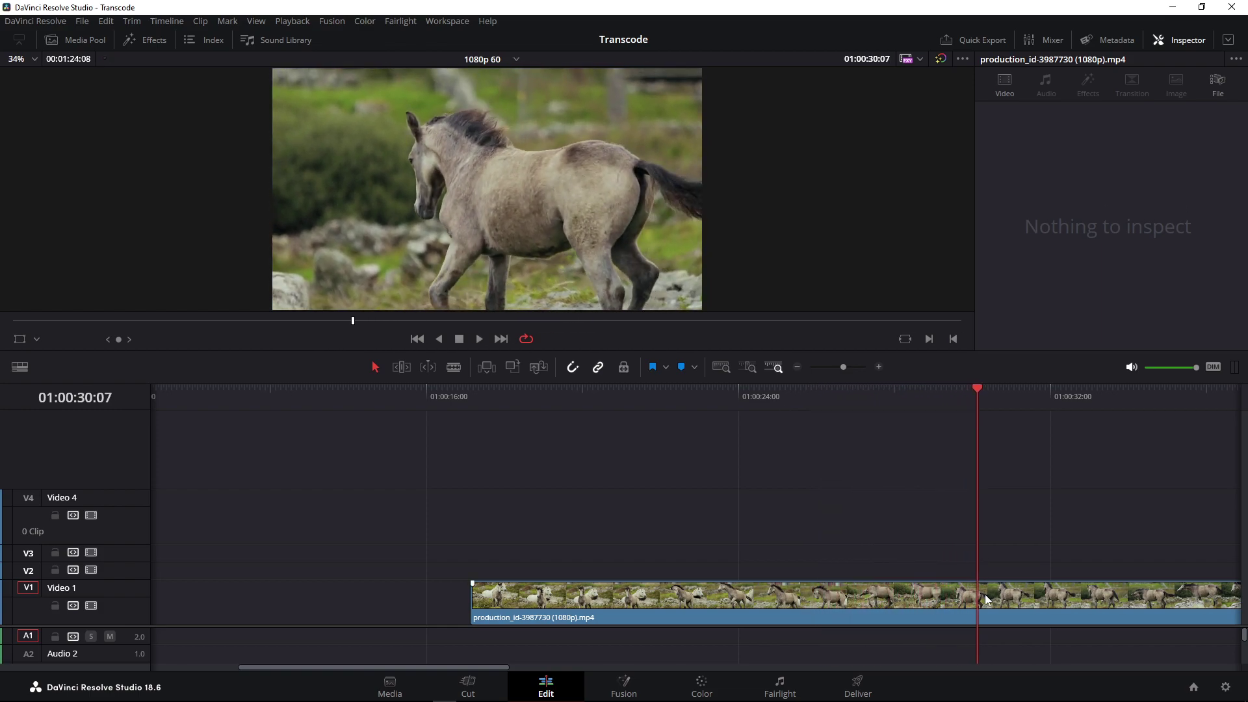
{"action": "left_click", "coordinate": [1002, 601]}
{"action": "key", "text": "ctrl+b"}
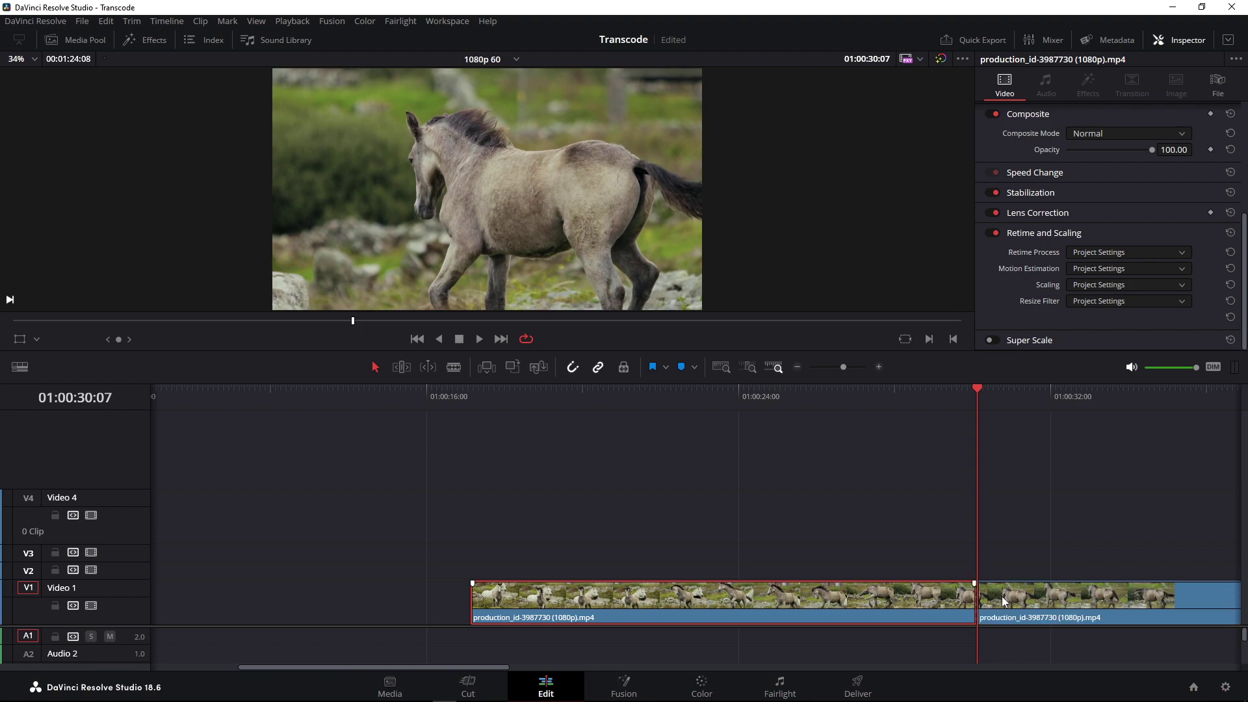
{"action": "left_click", "coordinate": [1003, 601]}
Step: Delete the part after the cut, move the clip earlier, and make it compound clip '1'
{"action": "key", "text": "Delete"}
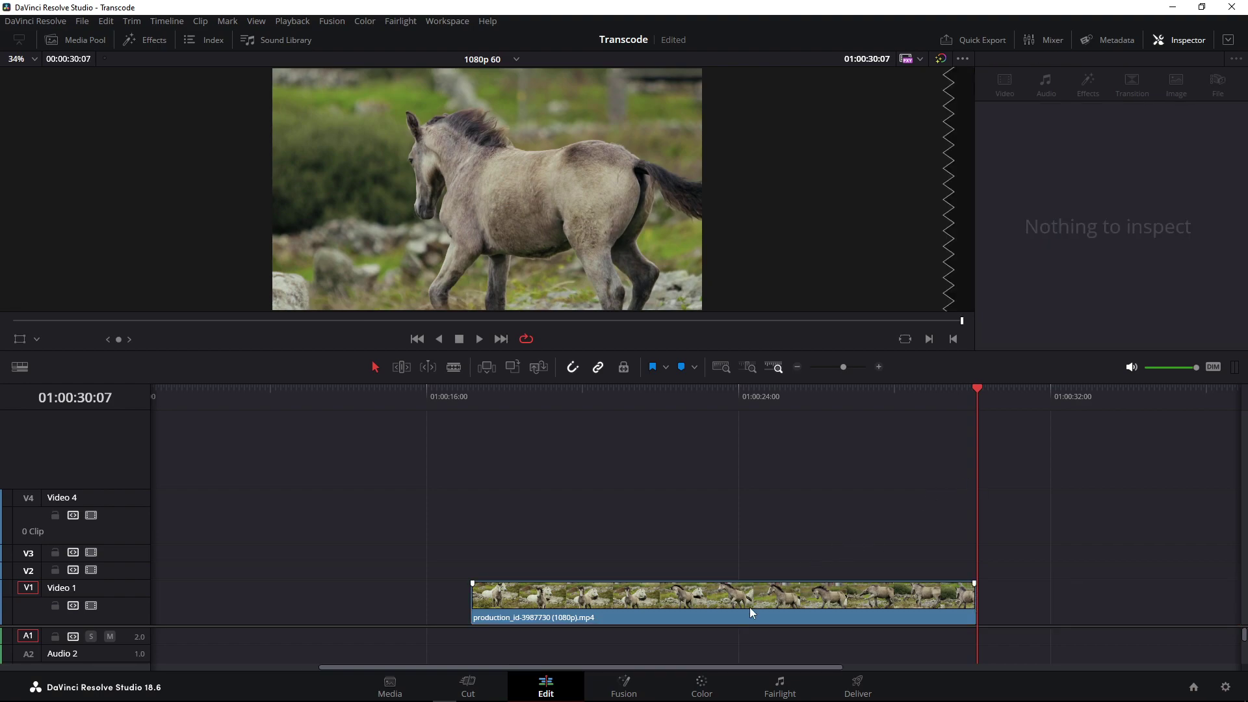
{"action": "left_click_drag", "start_coordinate": [750, 612], "coordinate": [683, 607]}
{"action": "right_click", "coordinate": [682, 607]}
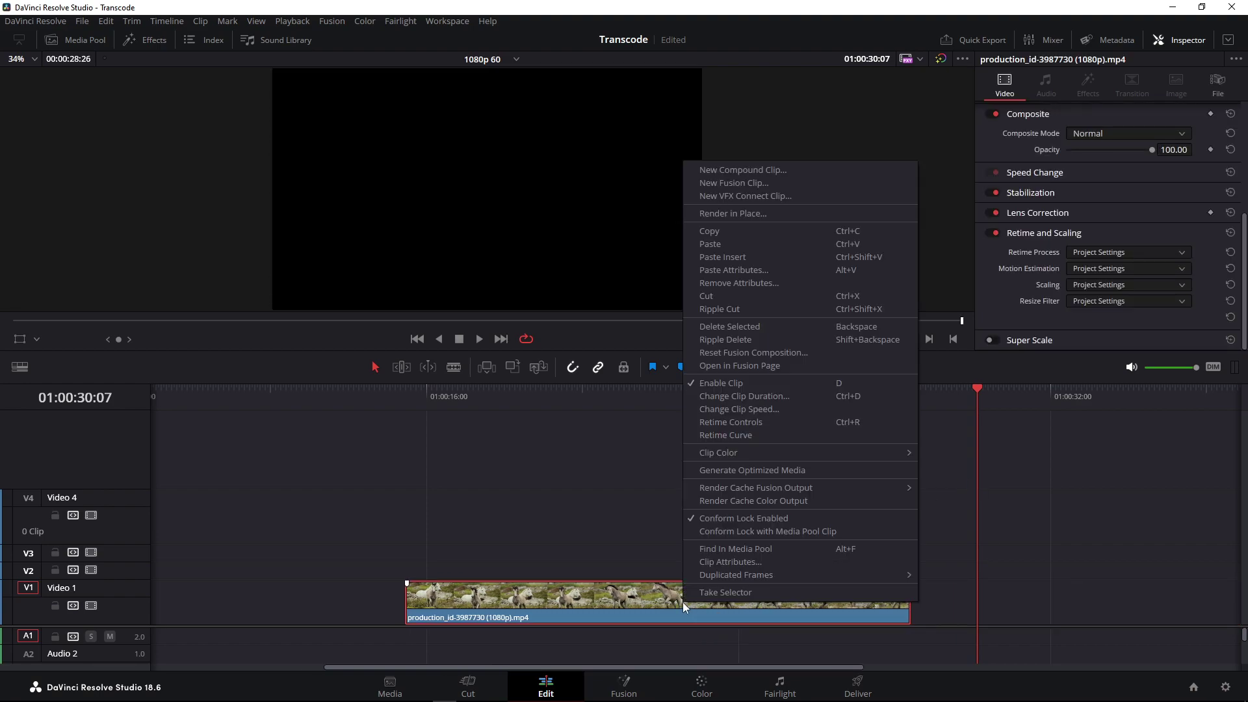
{"action": "left_click", "coordinate": [739, 174]}
{"action": "type", "text": "1"}
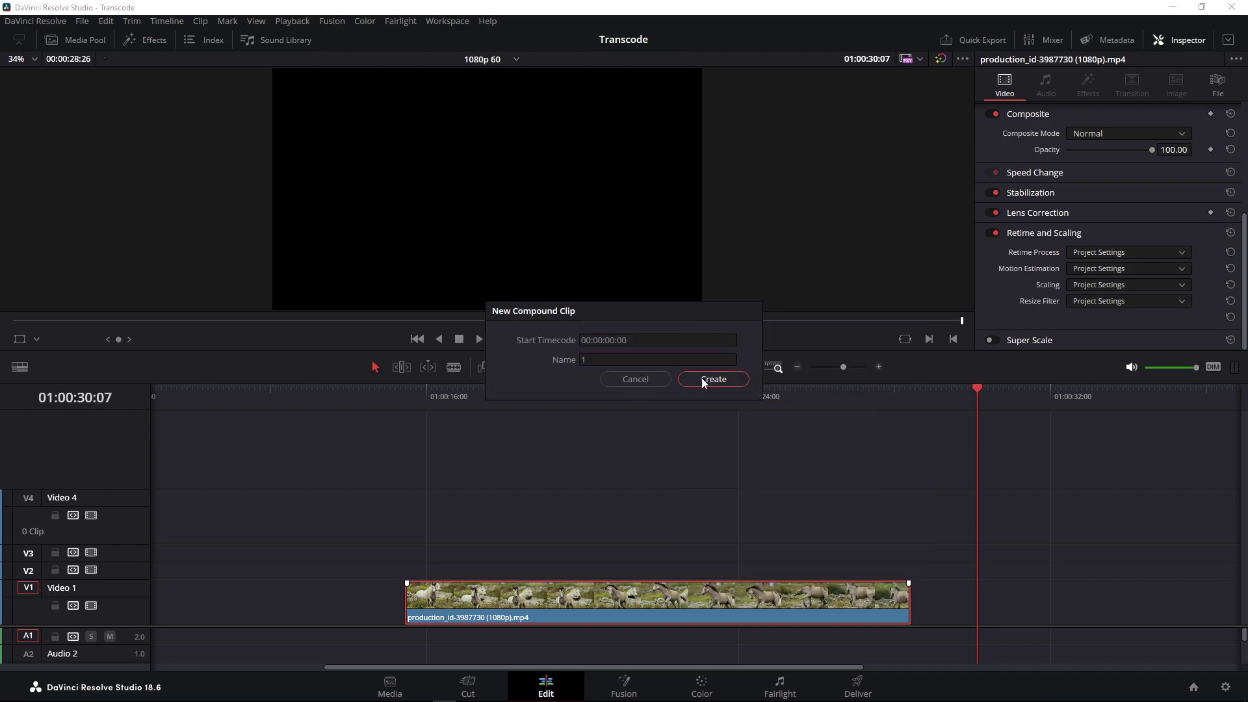
{"action": "left_click", "coordinate": [703, 380]}
Step: Preview the compound clip from 01:00:16:03 through to around 01:00:25
{"action": "left_click", "coordinate": [452, 396]}
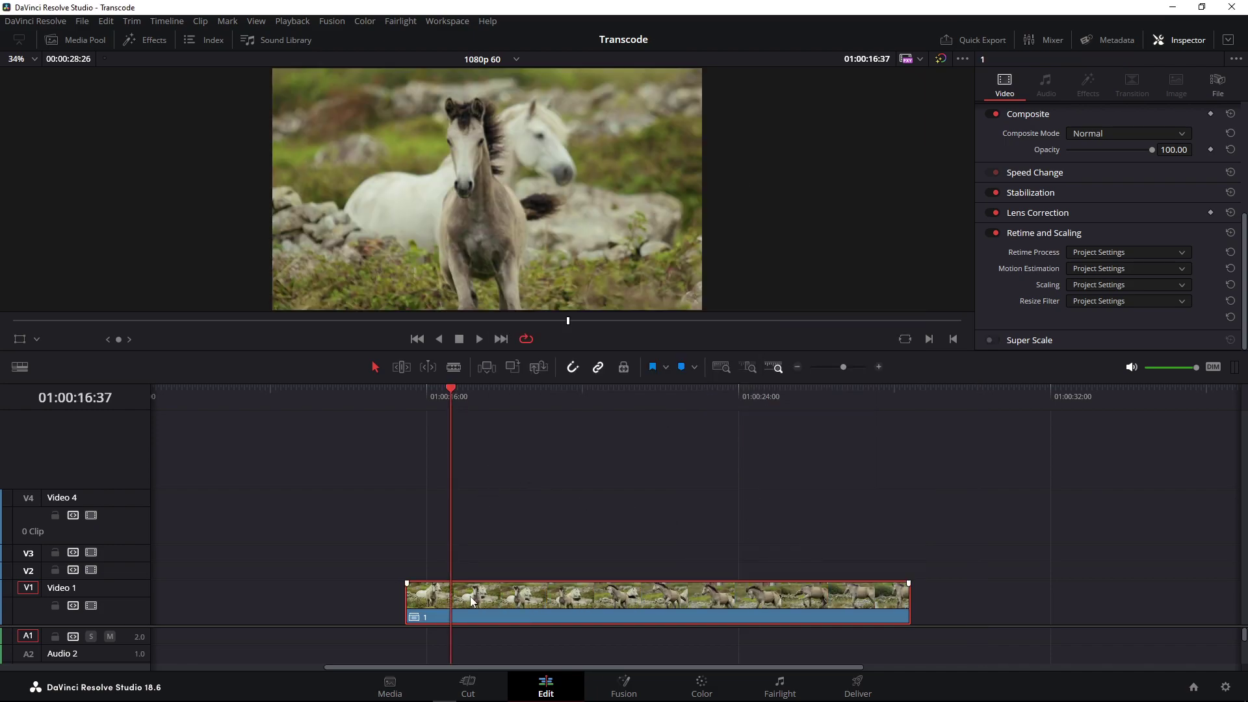
{"action": "left_click", "coordinate": [428, 404]}
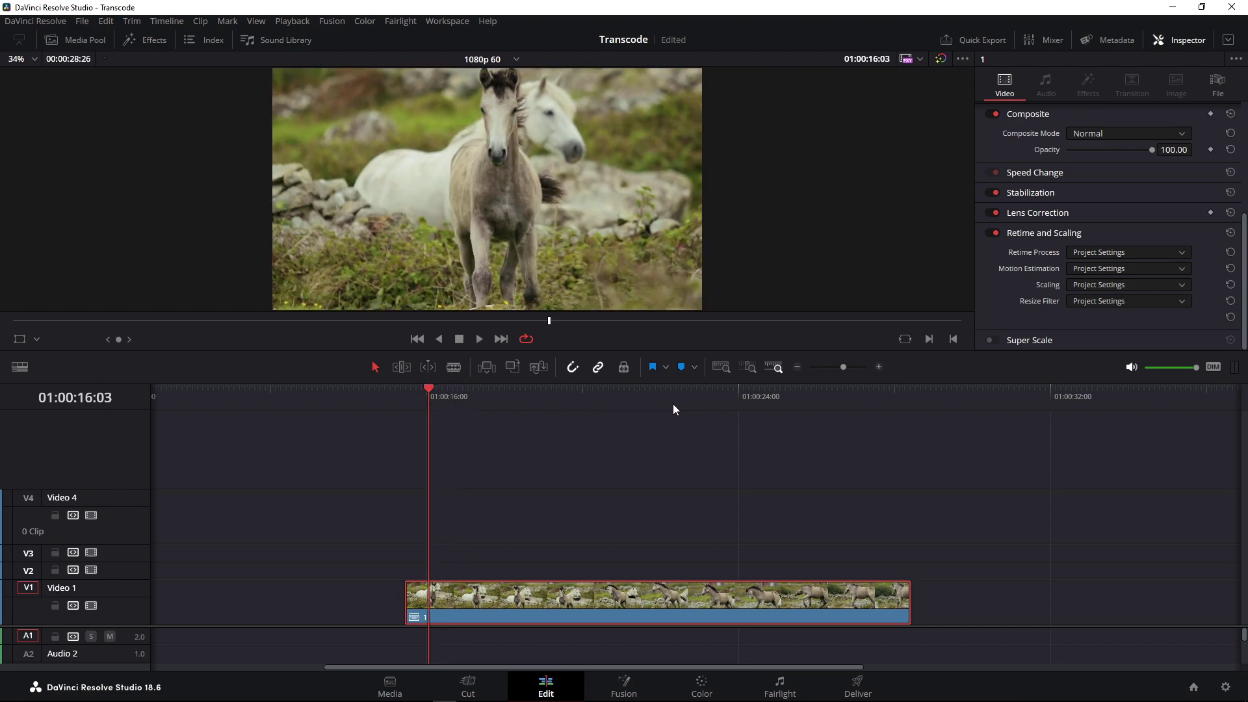
{"action": "key", "text": "space"}
{"action": "left_click", "coordinate": [799, 403]}
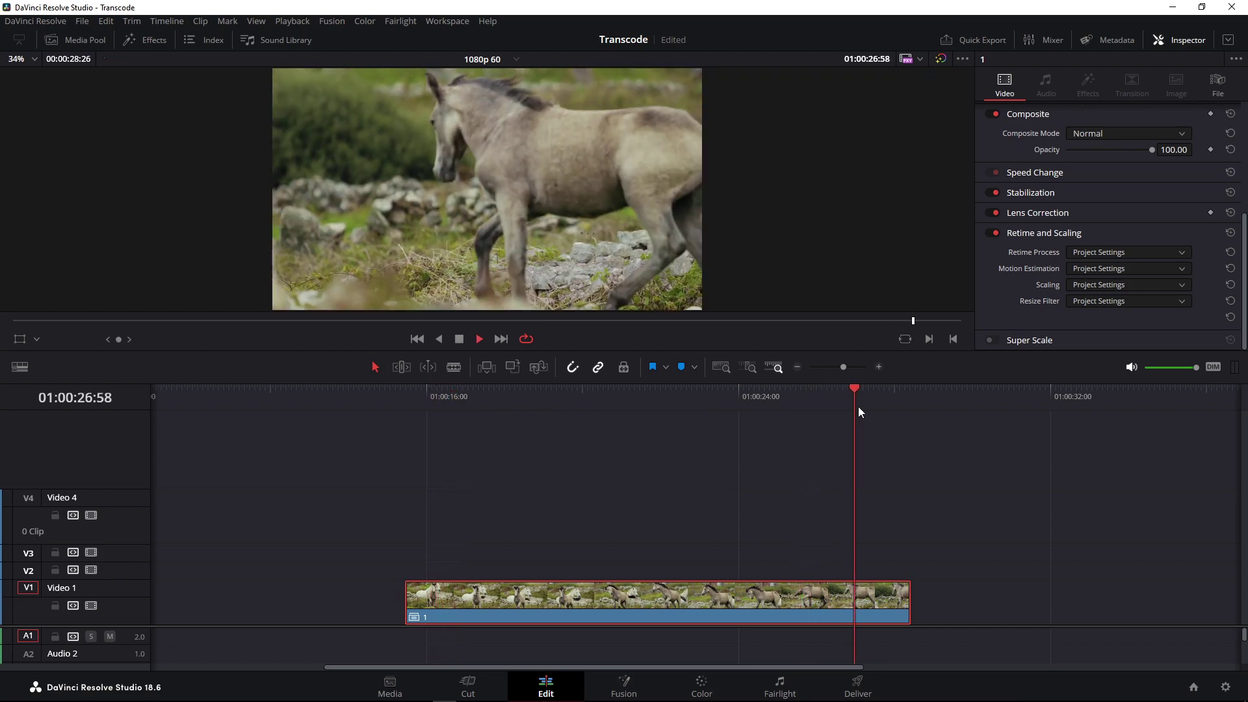
{"action": "key", "text": "space"}
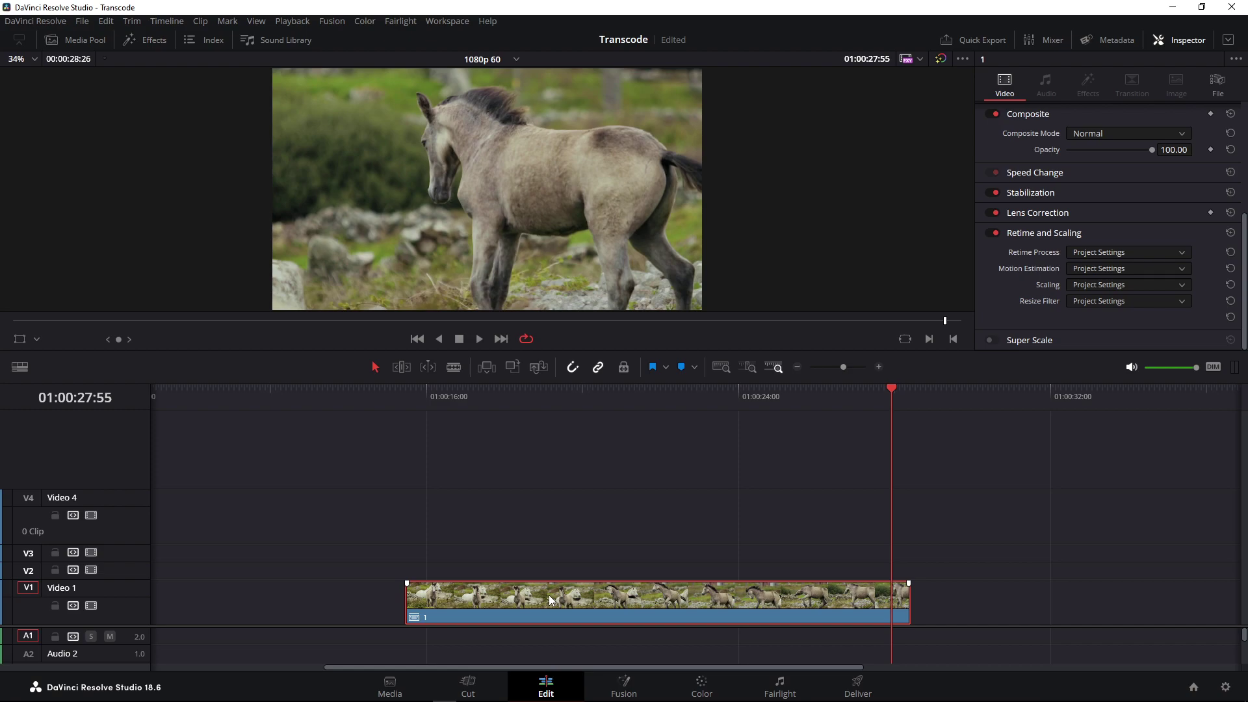
Step: Change compound clip 1's speed to 200% with Change Clip Speed
{"action": "right_click", "coordinate": [549, 599]}
{"action": "left_click", "coordinate": [625, 414]}
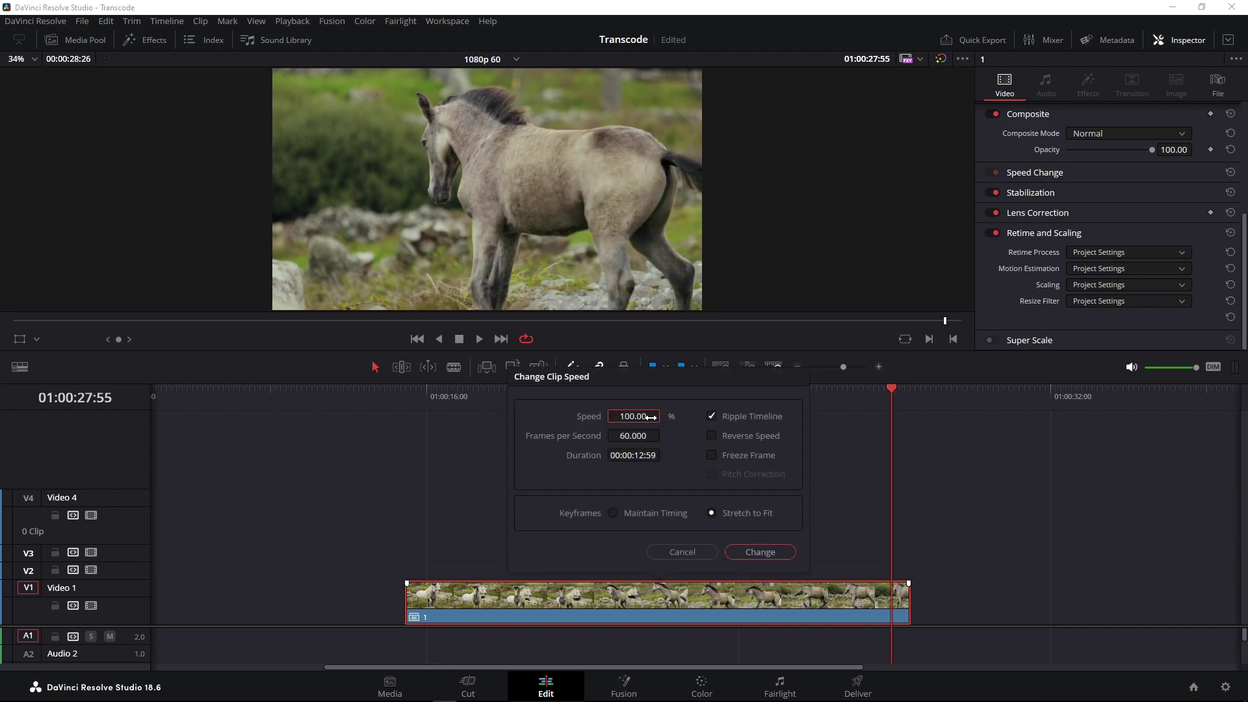
{"action": "left_click", "coordinate": [651, 416]}
{"action": "type", "text": "200"}
{"action": "left_click", "coordinate": [758, 549]}
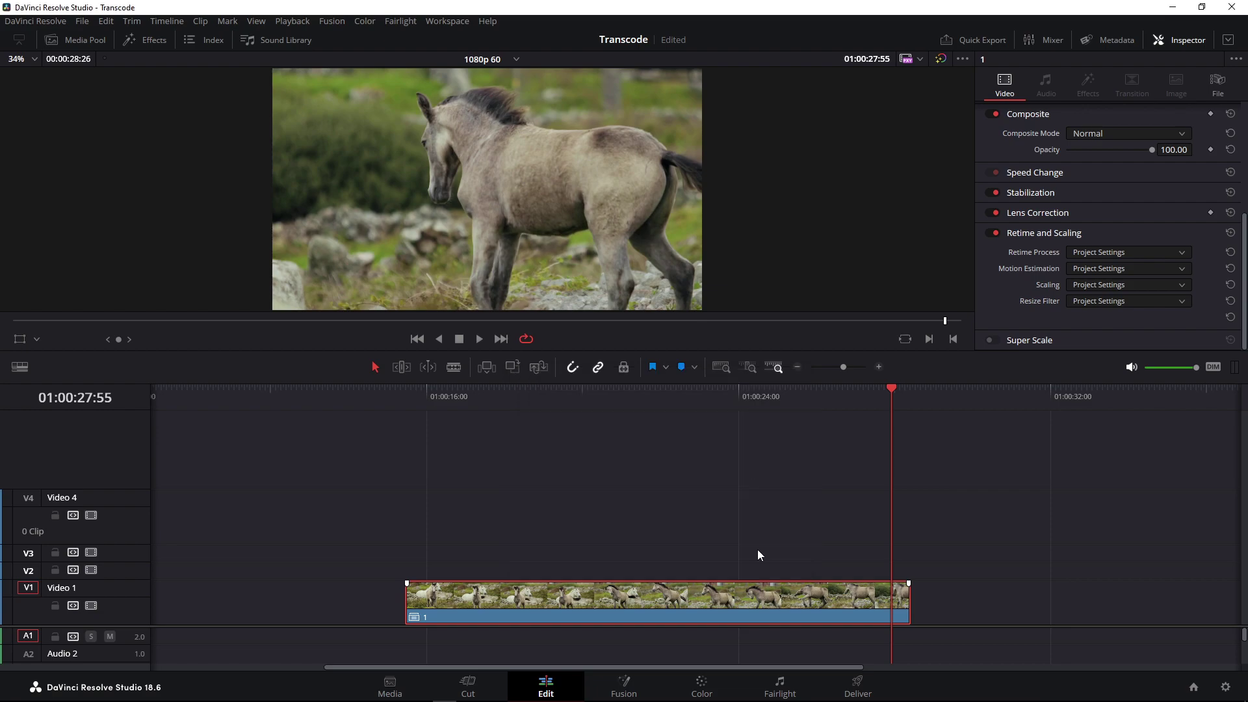
Step: Play the sped-up clip from its start
{"action": "left_click", "coordinate": [421, 402]}
{"action": "key", "text": "space"}
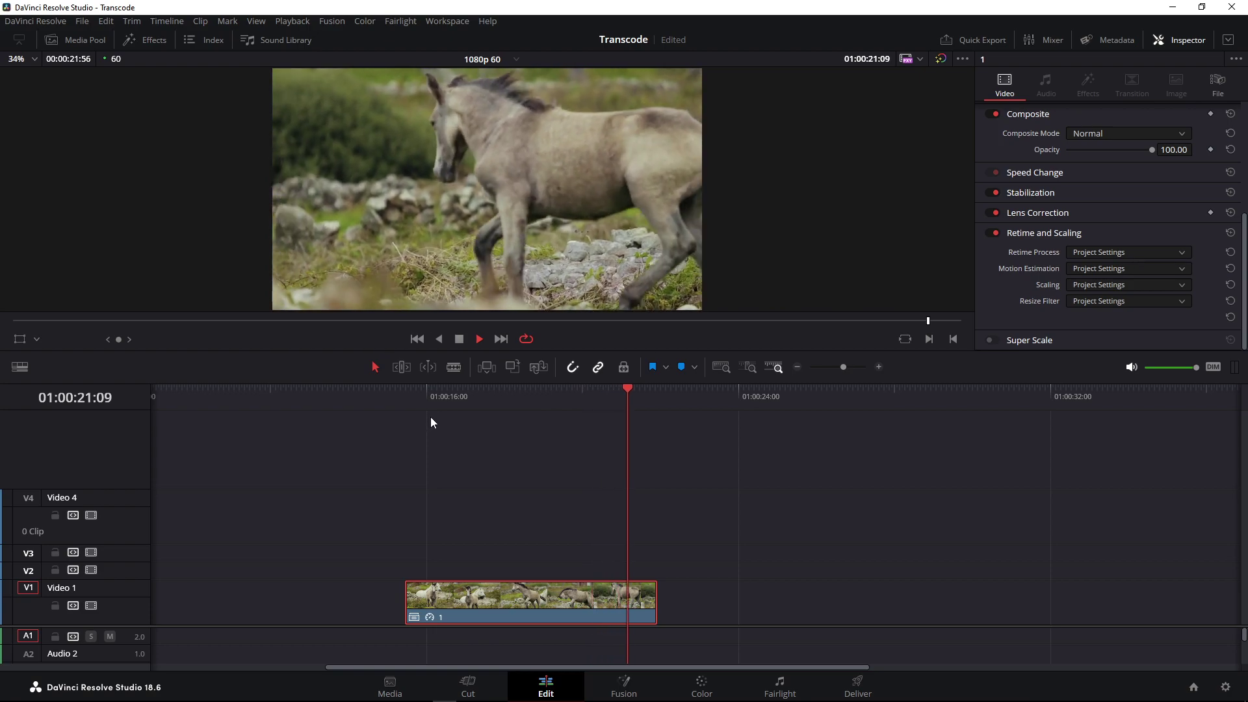
{"action": "key", "text": "space"}
Step: Extend clip 1 back to its full length and check its clip duration settings
{"action": "left_click", "coordinate": [519, 595]}
{"action": "left_click_drag", "start_coordinate": [654, 595], "coordinate": [909, 585]}
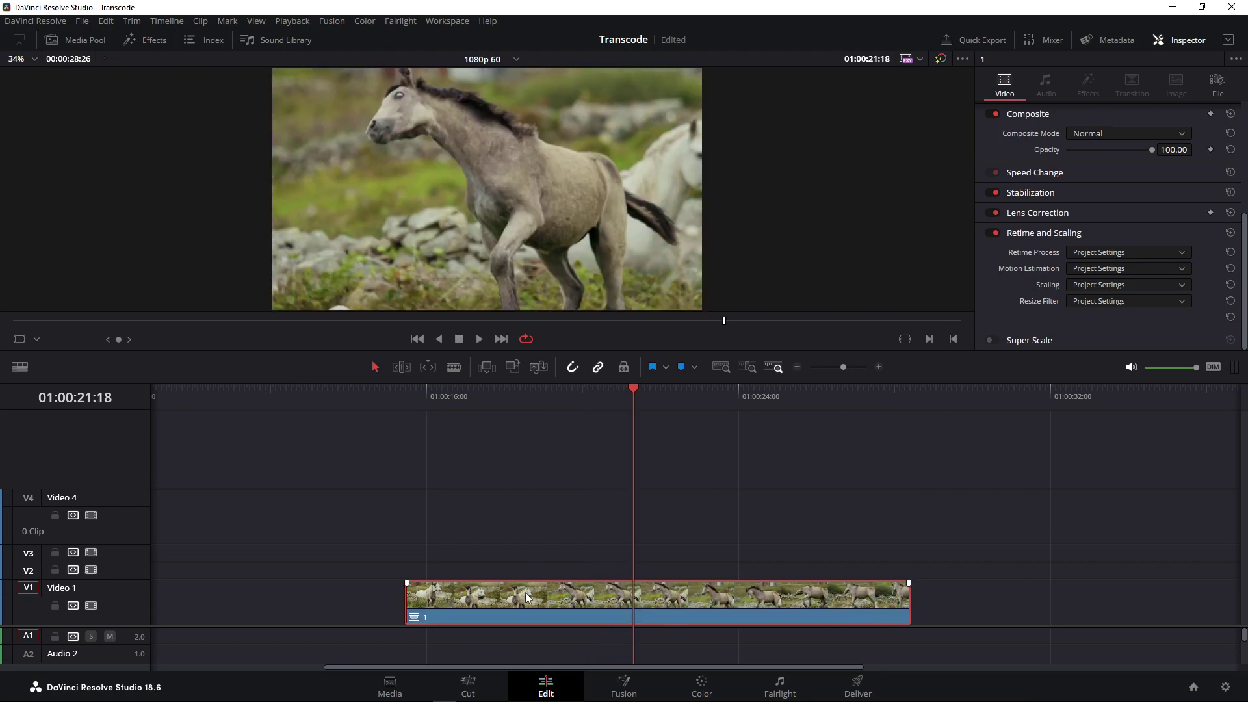
{"action": "right_click", "coordinate": [528, 597]}
{"action": "left_click", "coordinate": [621, 404]}
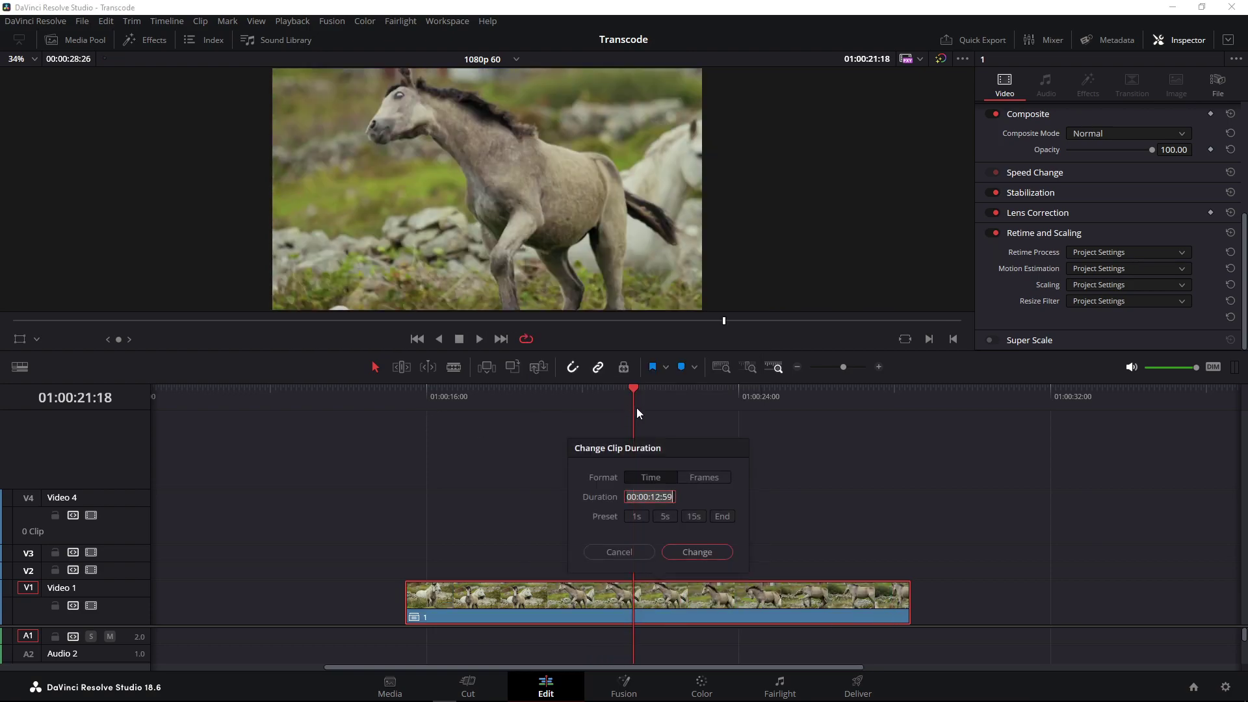
{"action": "left_click", "coordinate": [631, 553]}
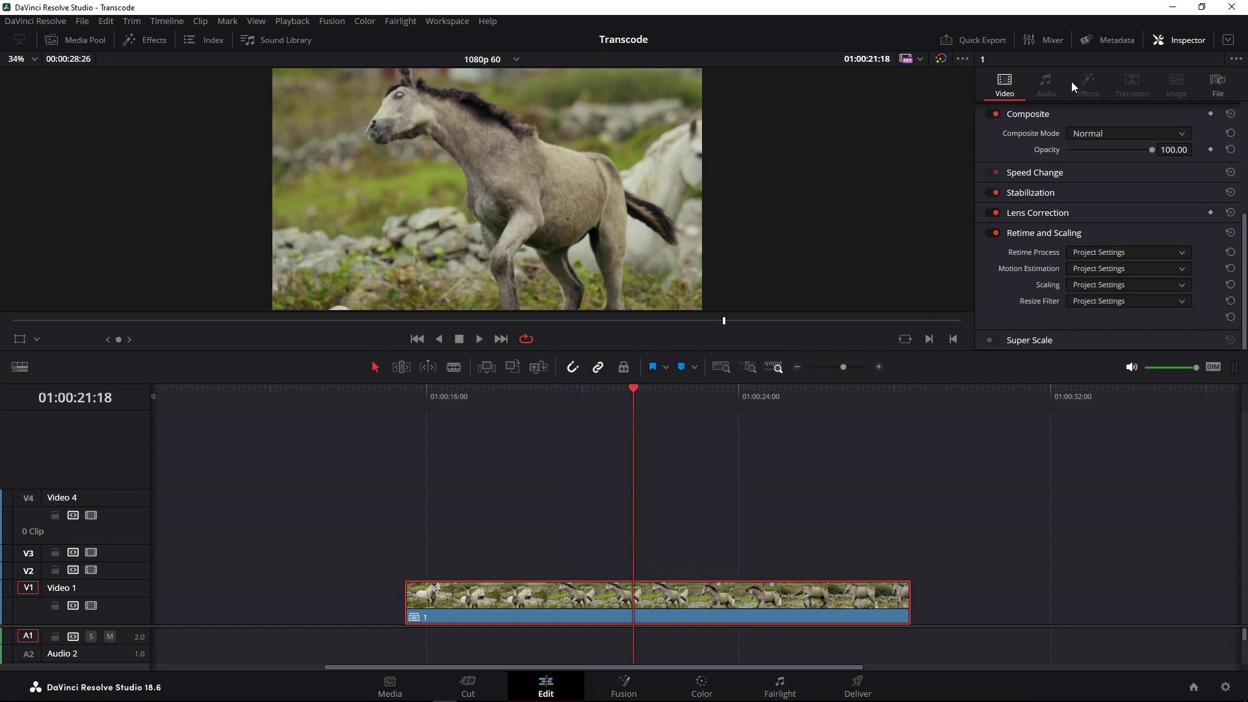
Step: Show the Metadata panel and begin editing clip 1's duration toward 00:00:05:00
{"action": "left_click", "coordinate": [1115, 40]}
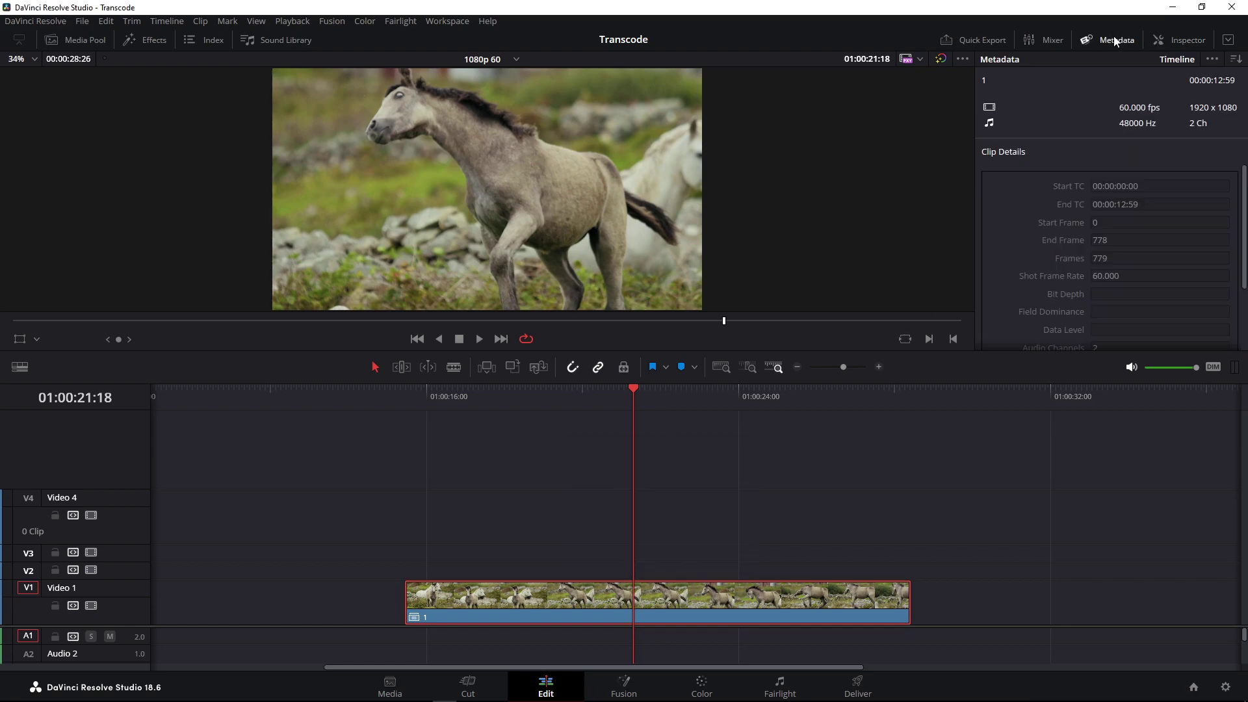
{"action": "right_click", "coordinate": [695, 592]}
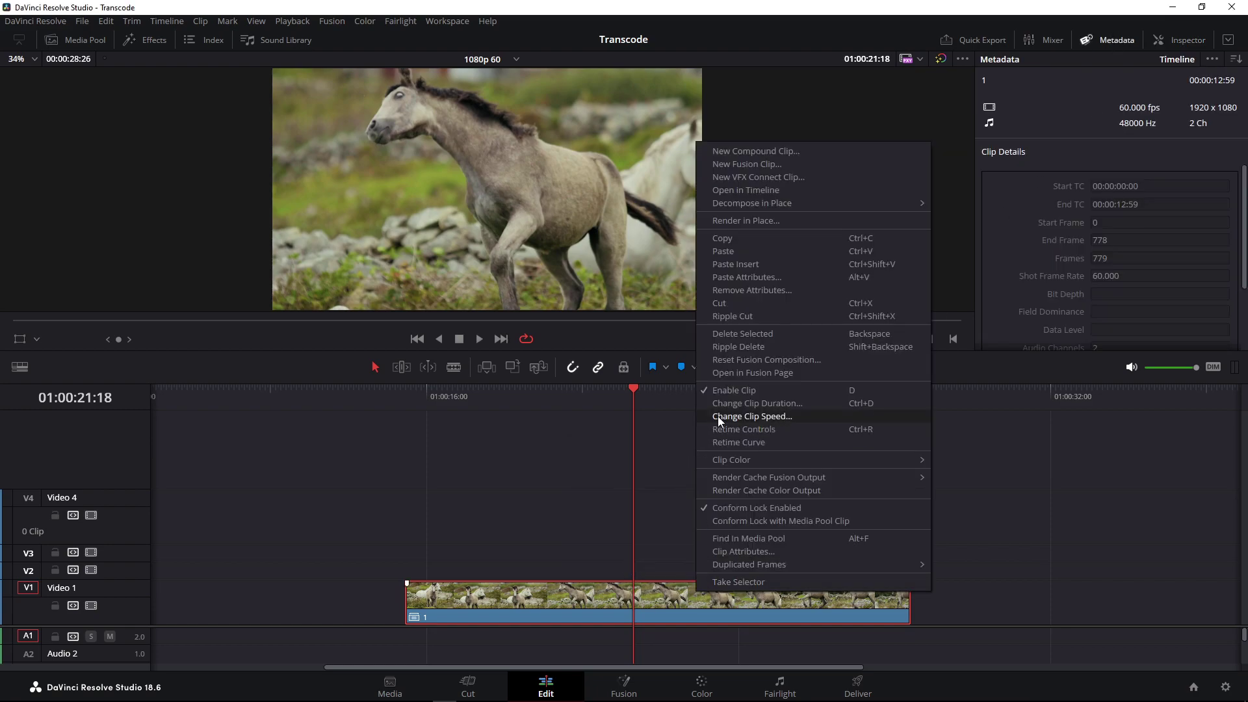
{"action": "left_click", "coordinate": [756, 407]}
{"action": "left_click", "coordinate": [658, 497]}
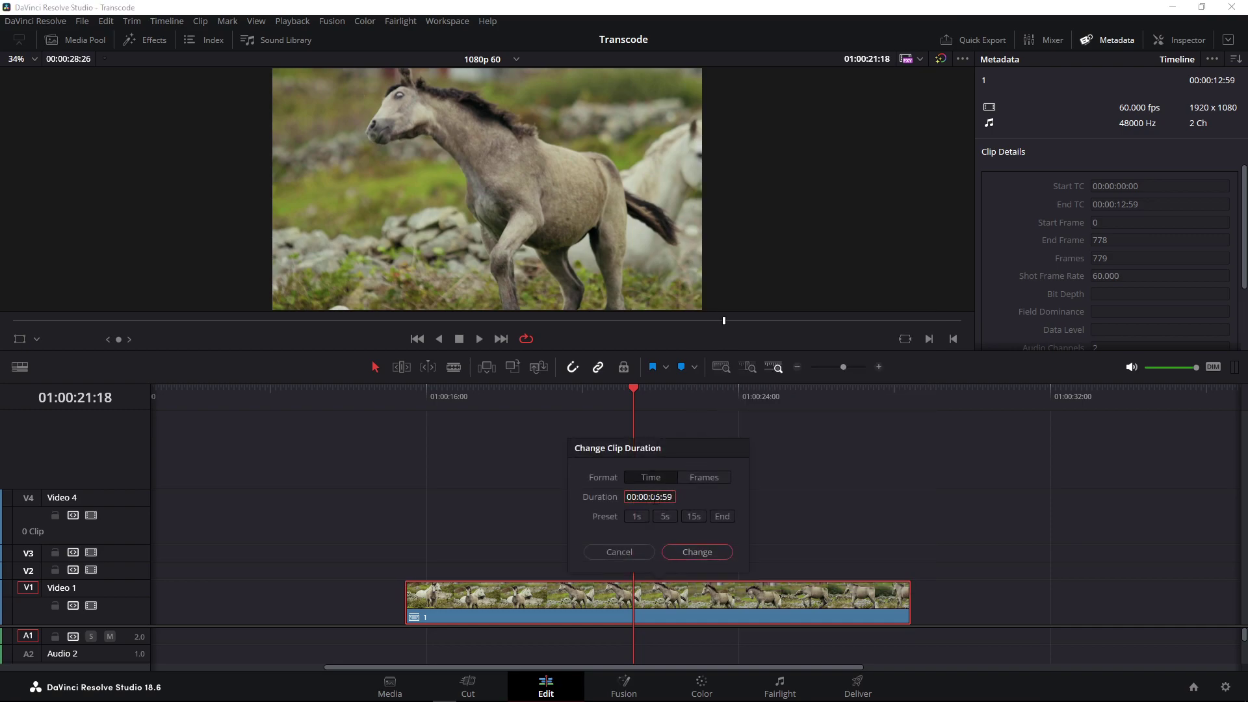
{"action": "key", "text": "BackSpace"}
{"action": "key", "text": "BackSpace"}
Step: Apply the 5-second duration to clip 1 and play the shortened clip
{"action": "type", "text": "0"}
{"action": "left_click", "coordinate": [713, 553]}
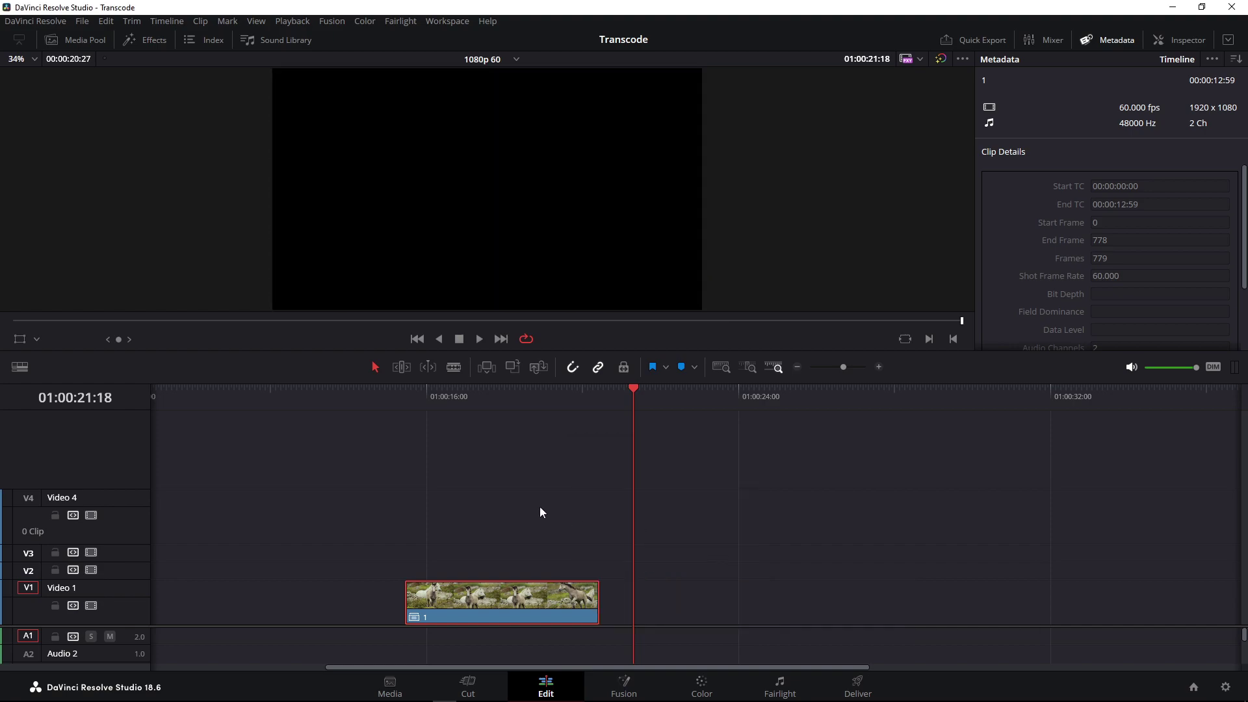
{"action": "key", "text": "Up"}
{"action": "key", "text": "space"}
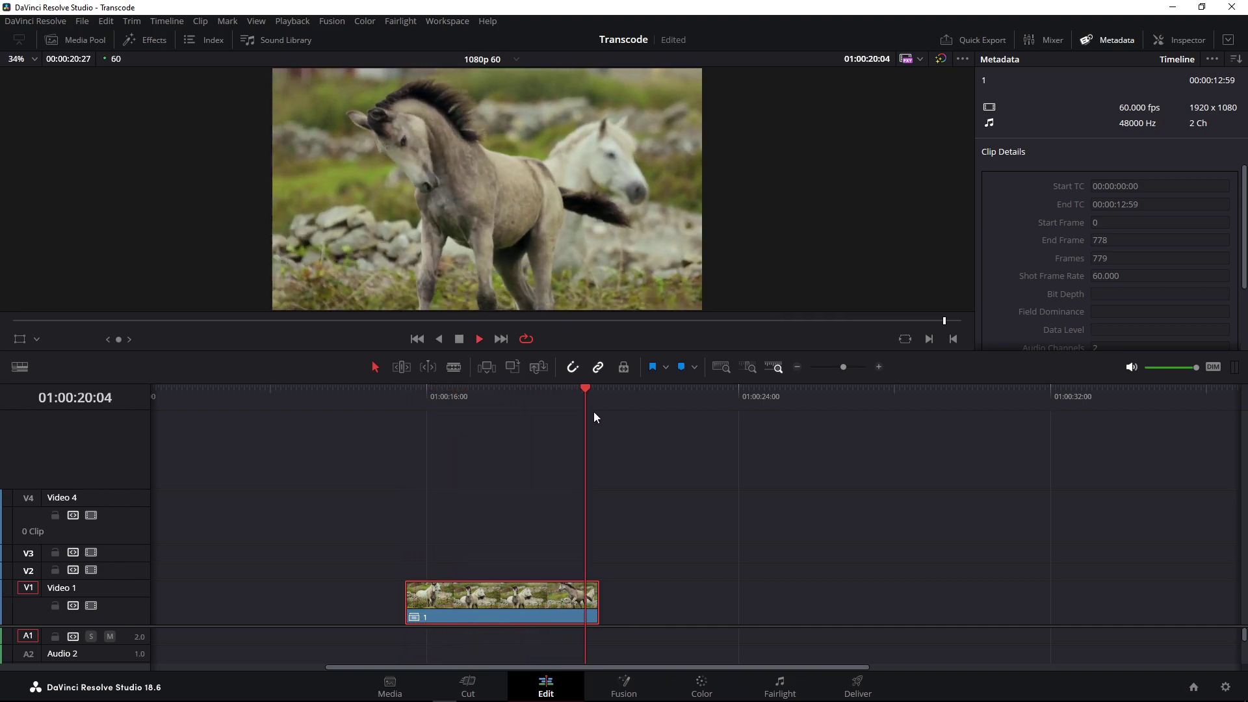
{"action": "key", "text": "space"}
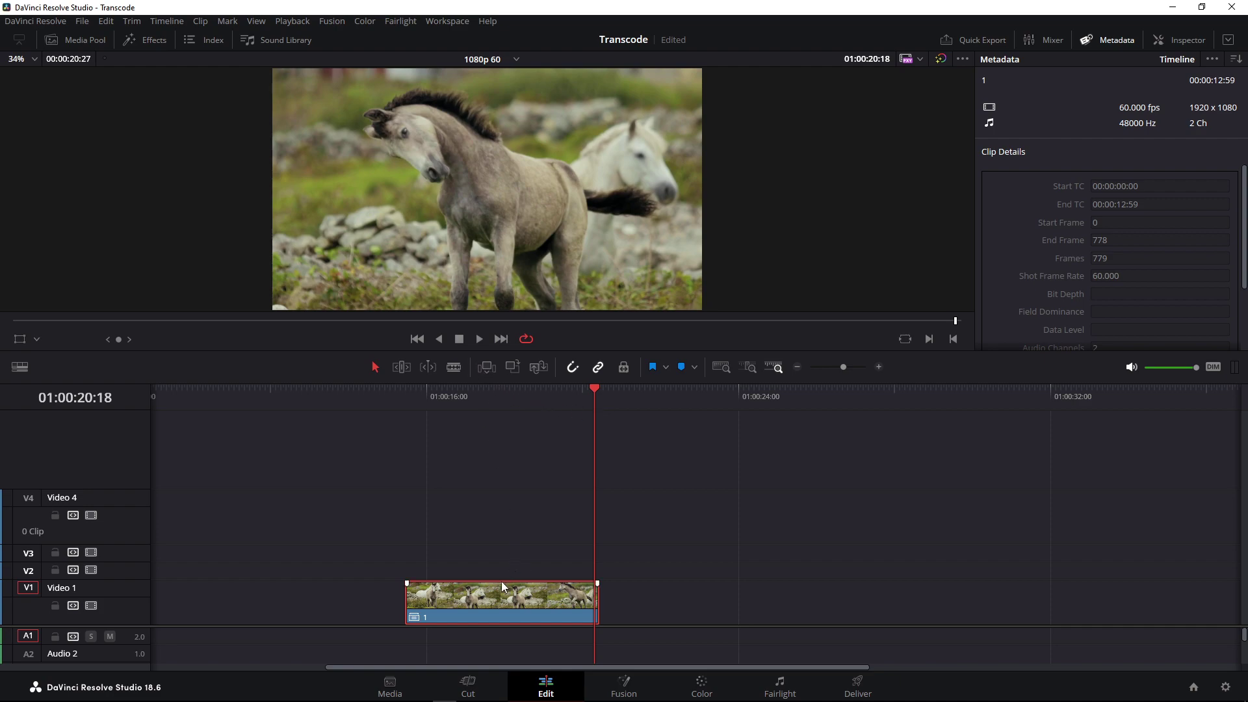
Step: Undo the shortening, trim the opening image clip shorter, and move clip 1 later to about 01:00:29
{"action": "key", "text": "ctrl+z"}
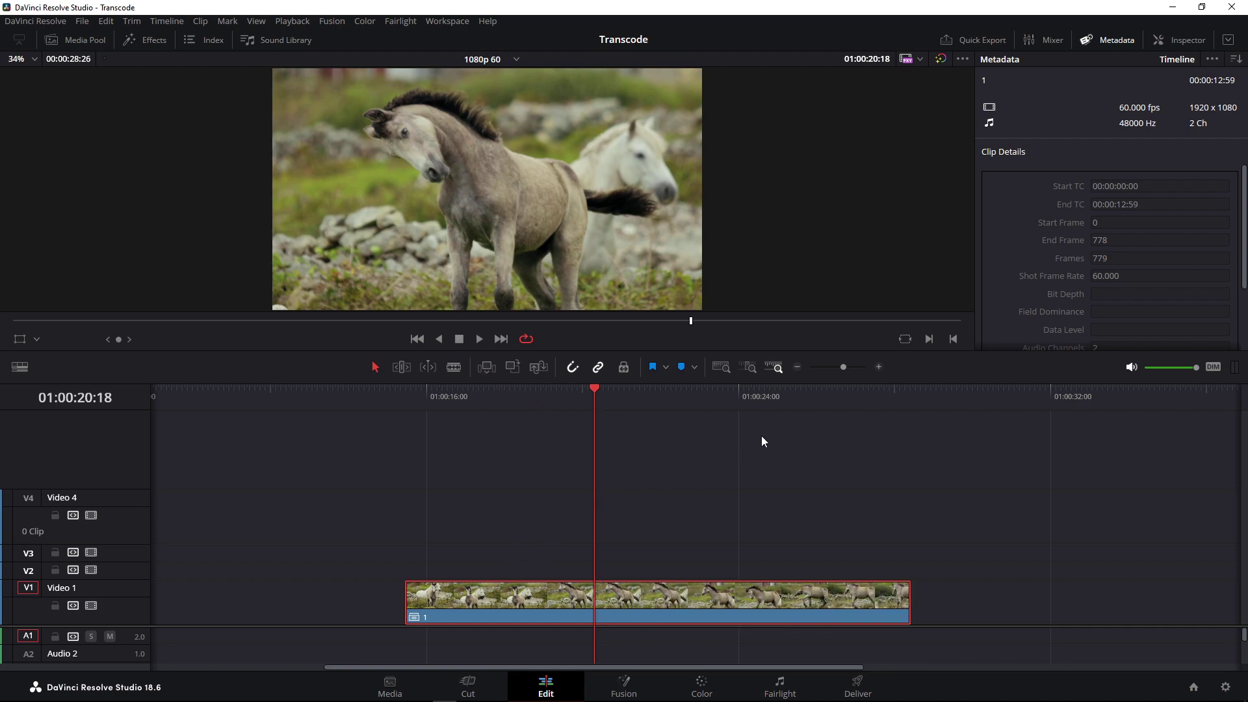
{"action": "left_click", "coordinate": [797, 367]}
{"action": "left_click", "coordinate": [796, 368]}
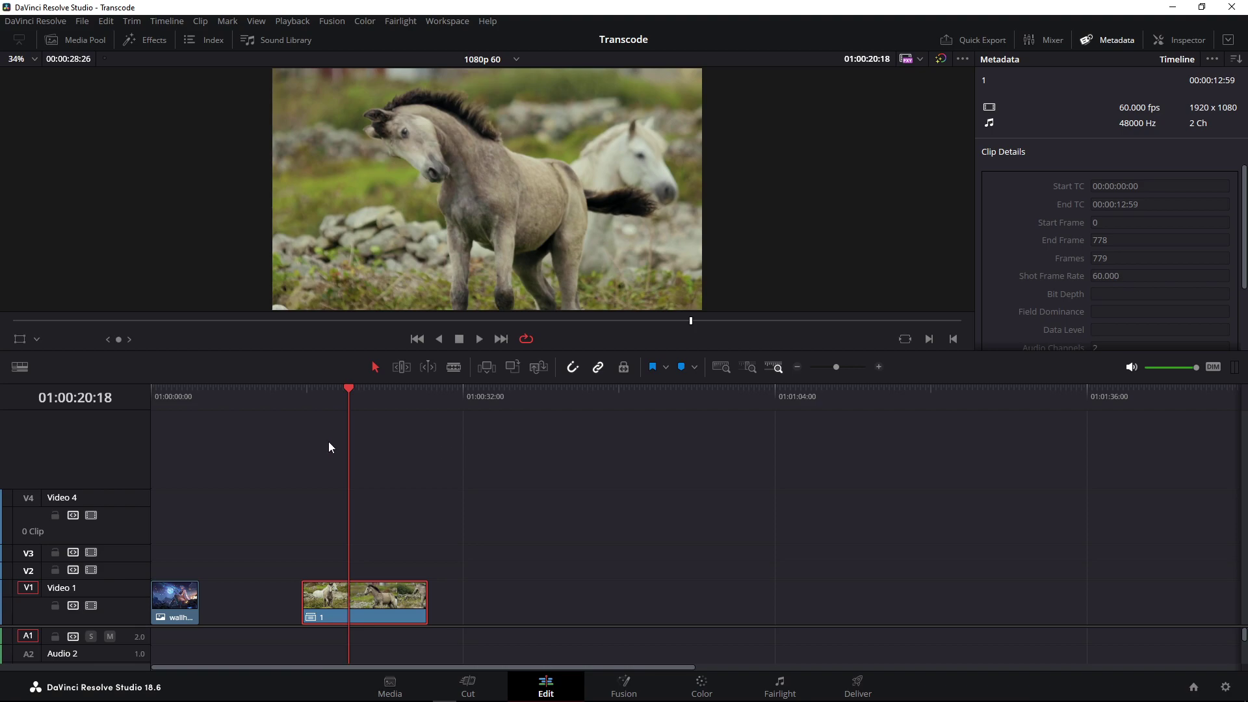
{"action": "left_click_drag", "start_coordinate": [201, 596], "coordinate": [170, 596]}
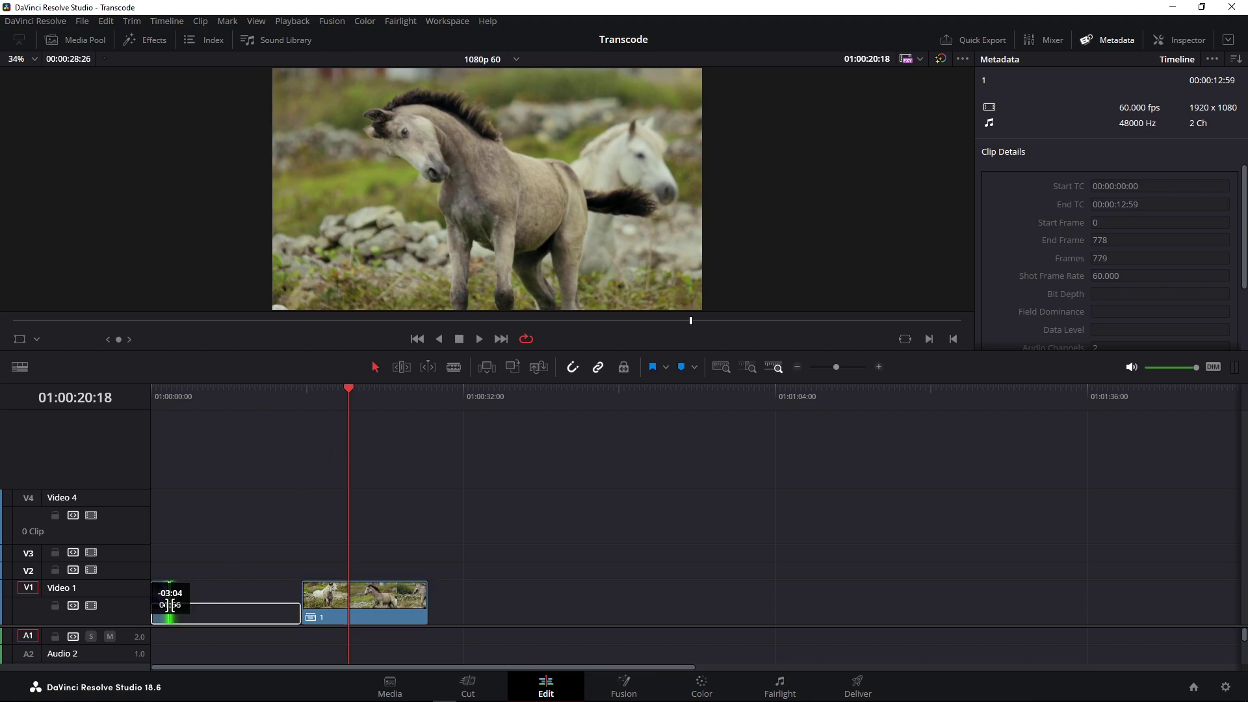
{"action": "left_click", "coordinate": [302, 394]}
{"action": "left_click_drag", "start_coordinate": [373, 598], "coordinate": [505, 598]}
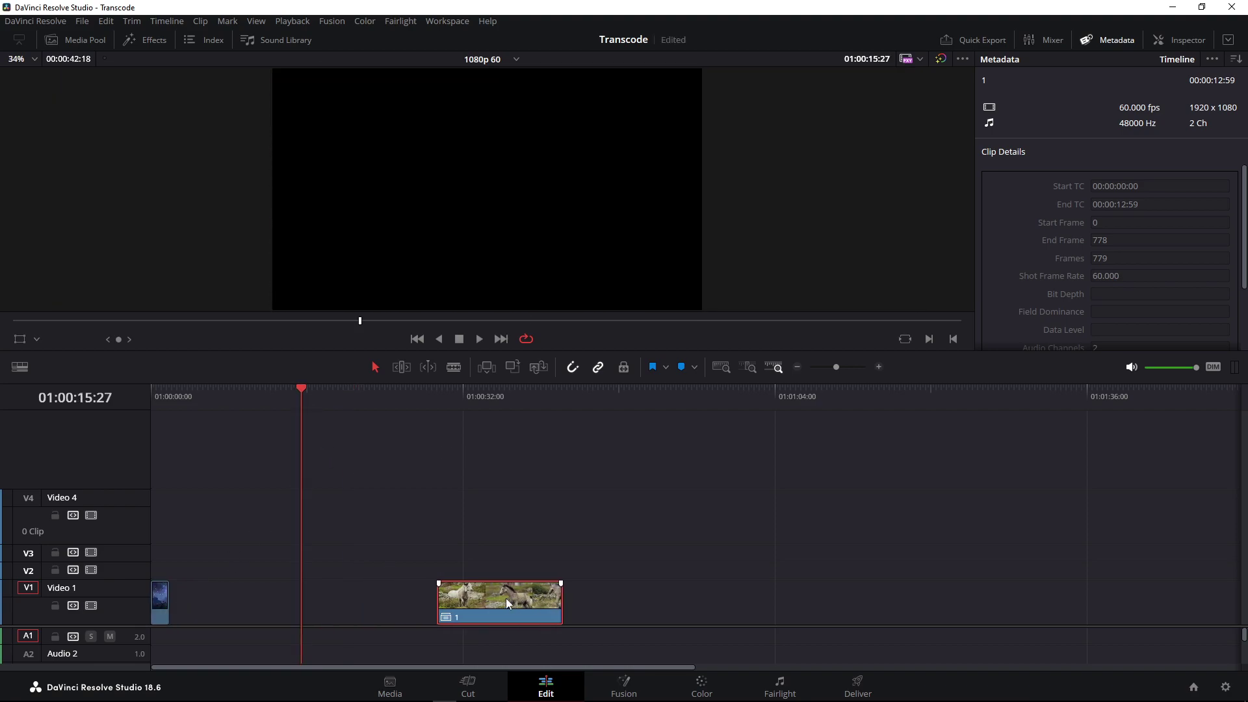
{"action": "left_click", "coordinate": [437, 395]}
Step: Enter a new speed value for clip 1 in Change Clip Speed
{"action": "right_click", "coordinate": [493, 610]}
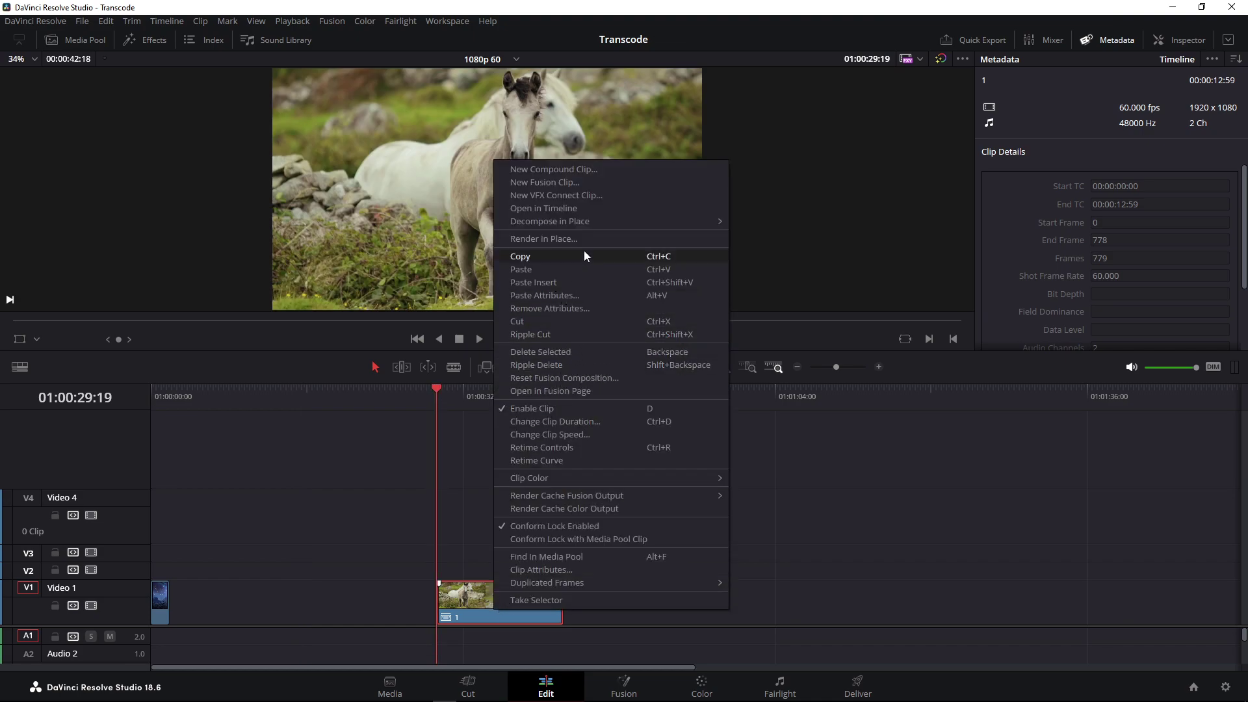
{"action": "left_click", "coordinate": [566, 434]}
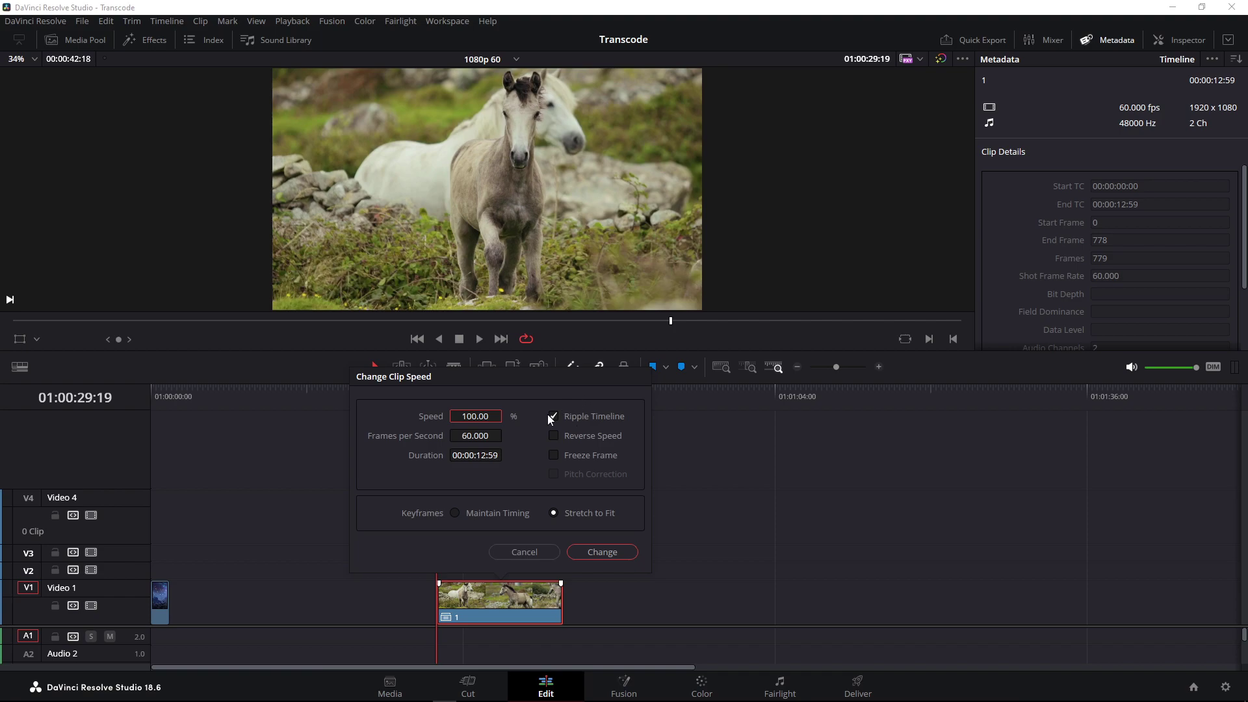
{"action": "double_click", "coordinate": [475, 416]}
{"action": "type", "text": "5"}
{"action": "left_click", "coordinate": [628, 556]}
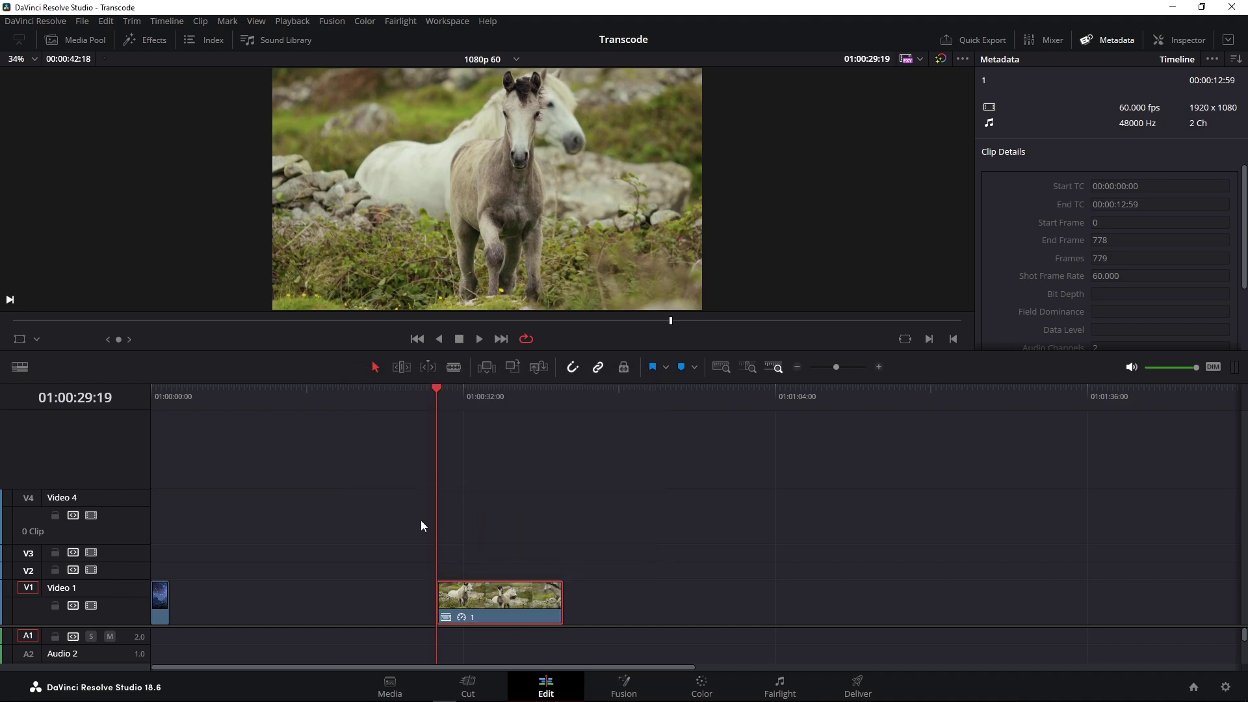
Step: Play the retimed clip, then return to its start and select it
{"action": "key", "text": "space"}
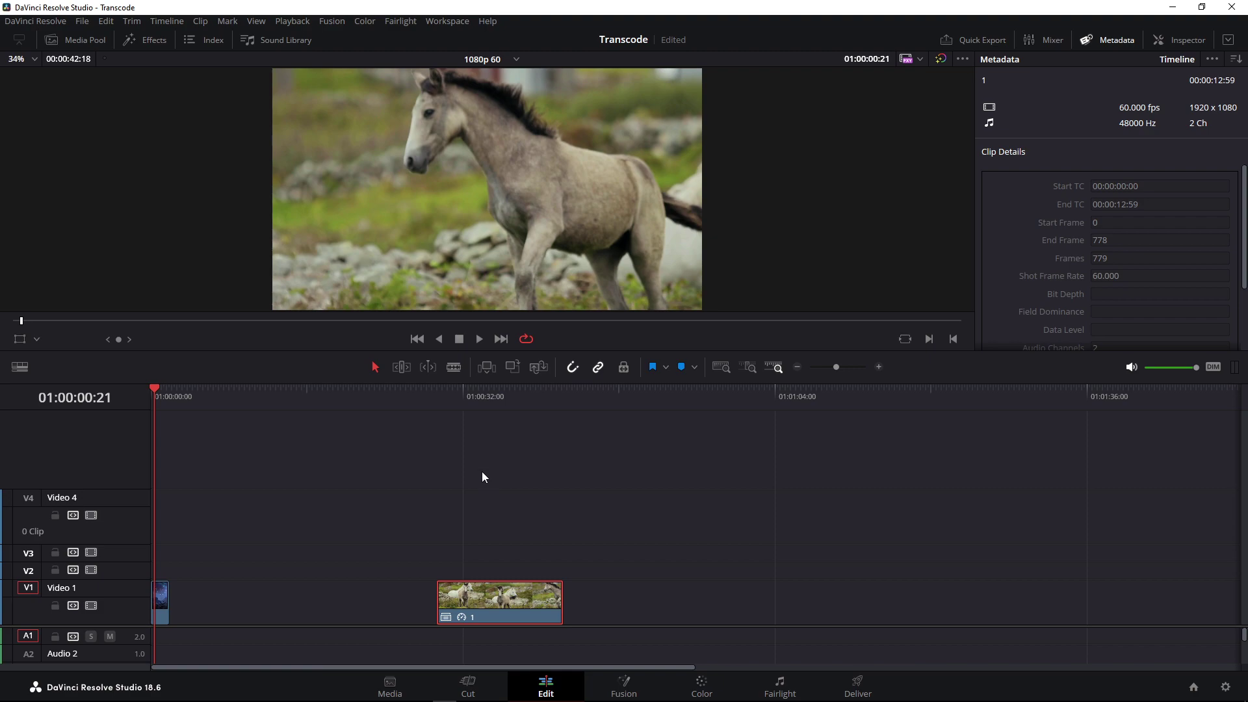
{"action": "left_click", "coordinate": [437, 398]}
{"action": "left_click", "coordinate": [485, 585]}
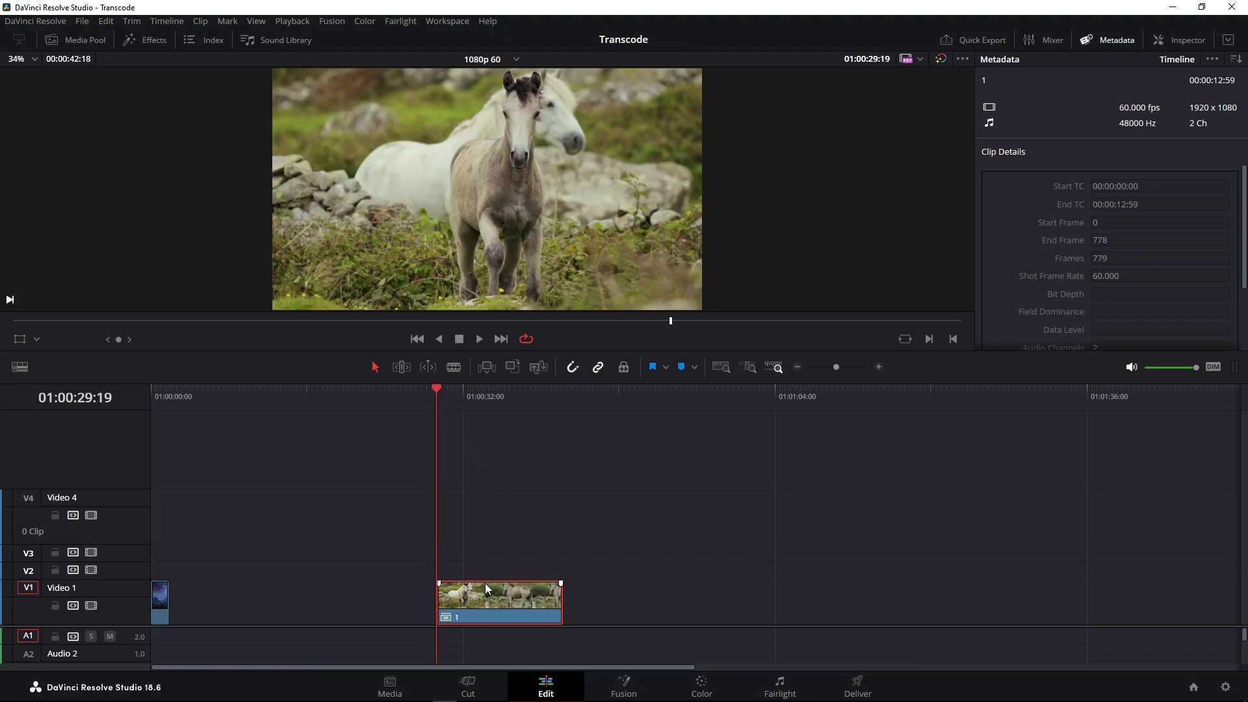
Step: Set the foal clip's speed to 50%
{"action": "right_click", "coordinate": [488, 596]}
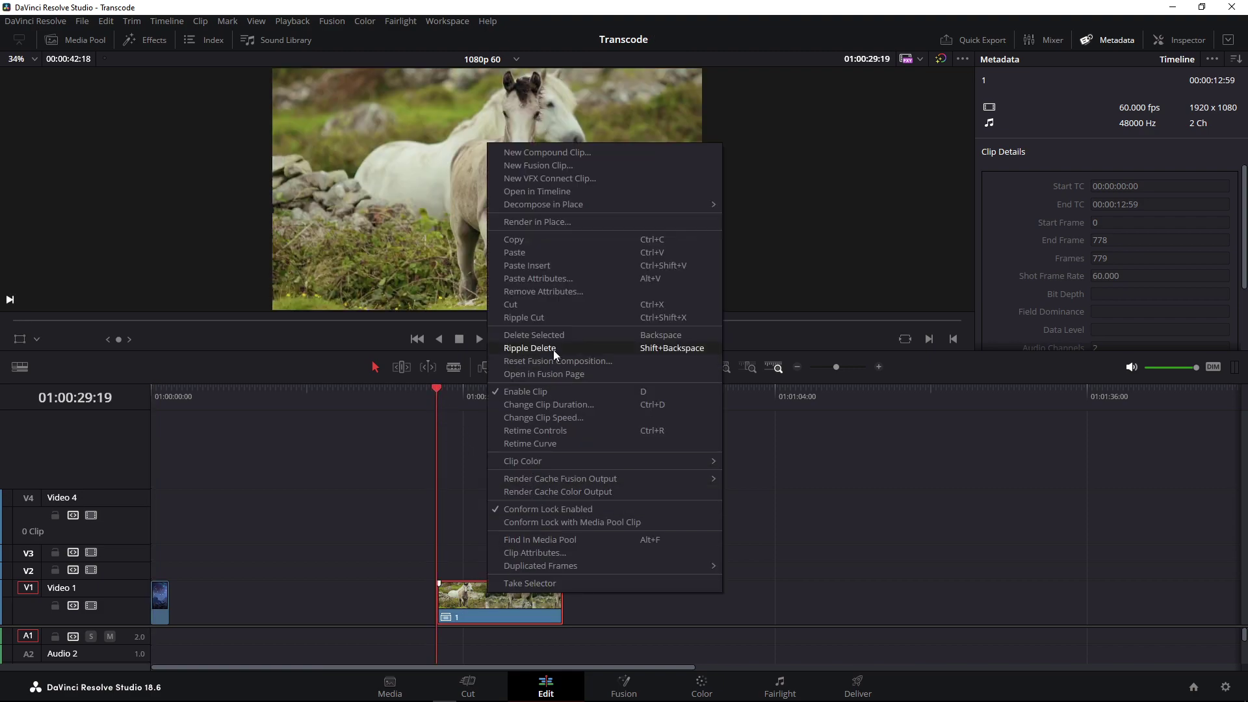
{"action": "left_click", "coordinate": [557, 417]}
{"action": "left_click", "coordinate": [487, 416]}
{"action": "type", "text": "50.00"}
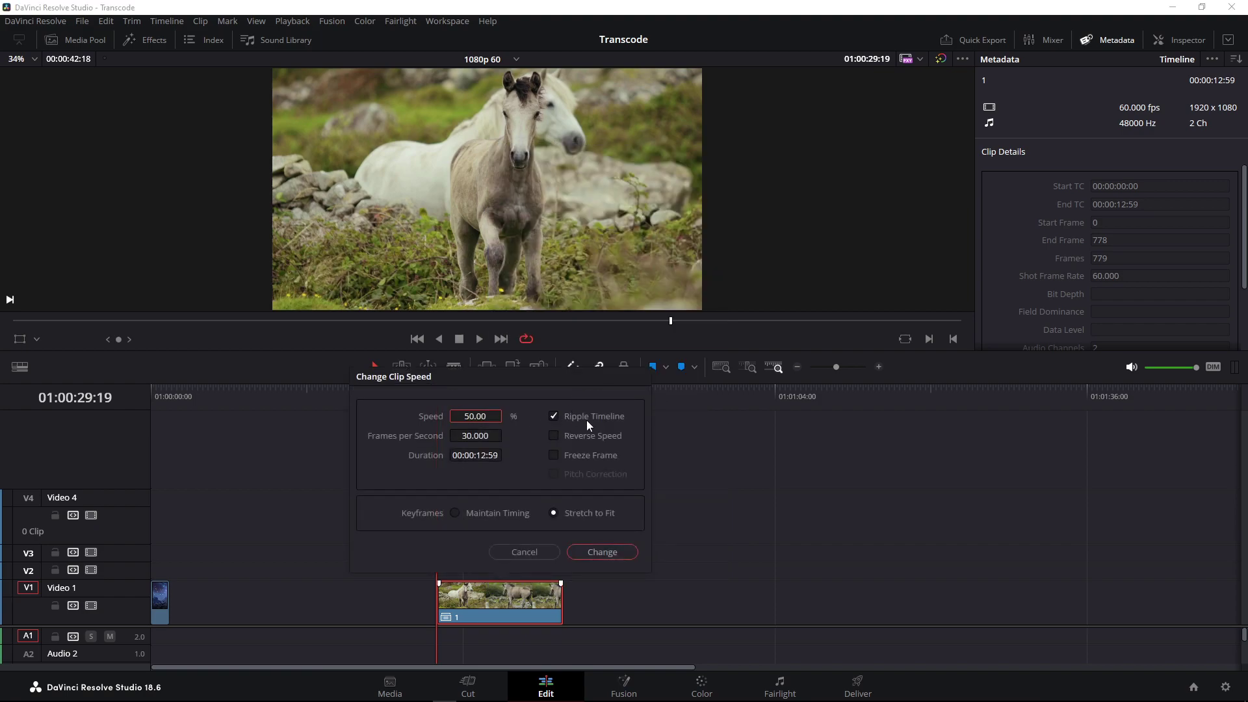
{"action": "left_click", "coordinate": [617, 550]}
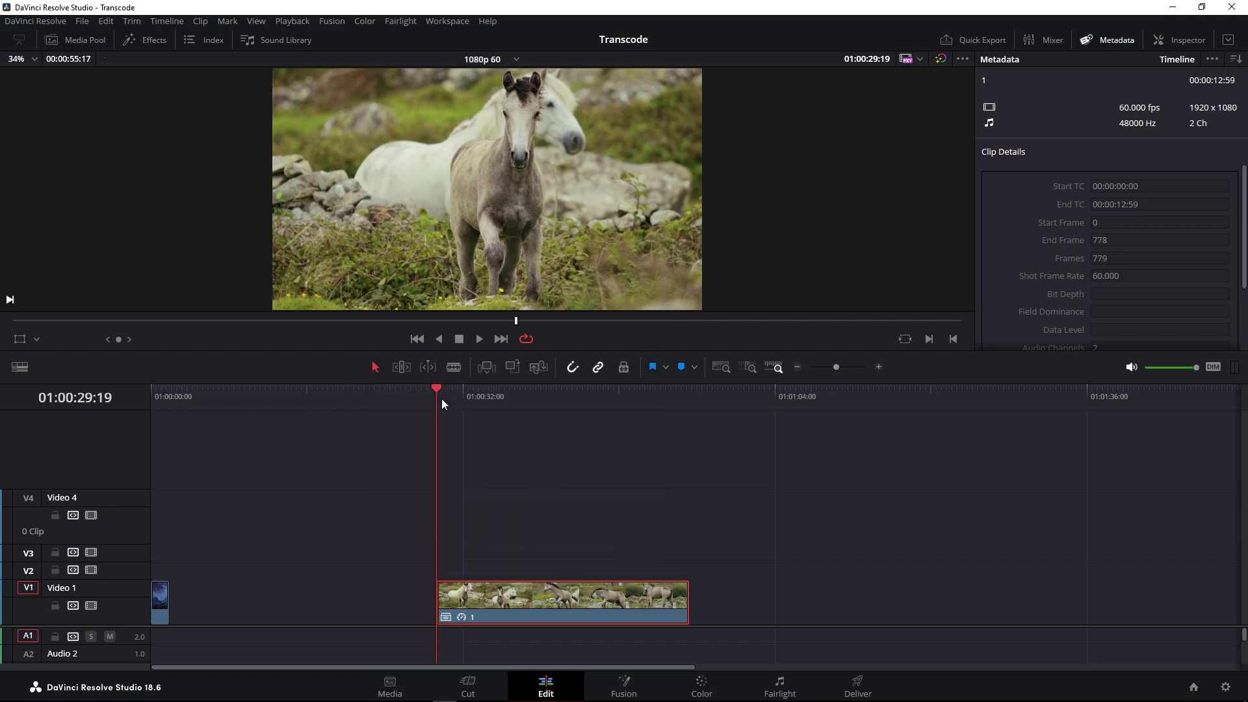
Step: Play the slowed clip, jumping ahead through it to near its end
{"action": "key", "text": "space"}
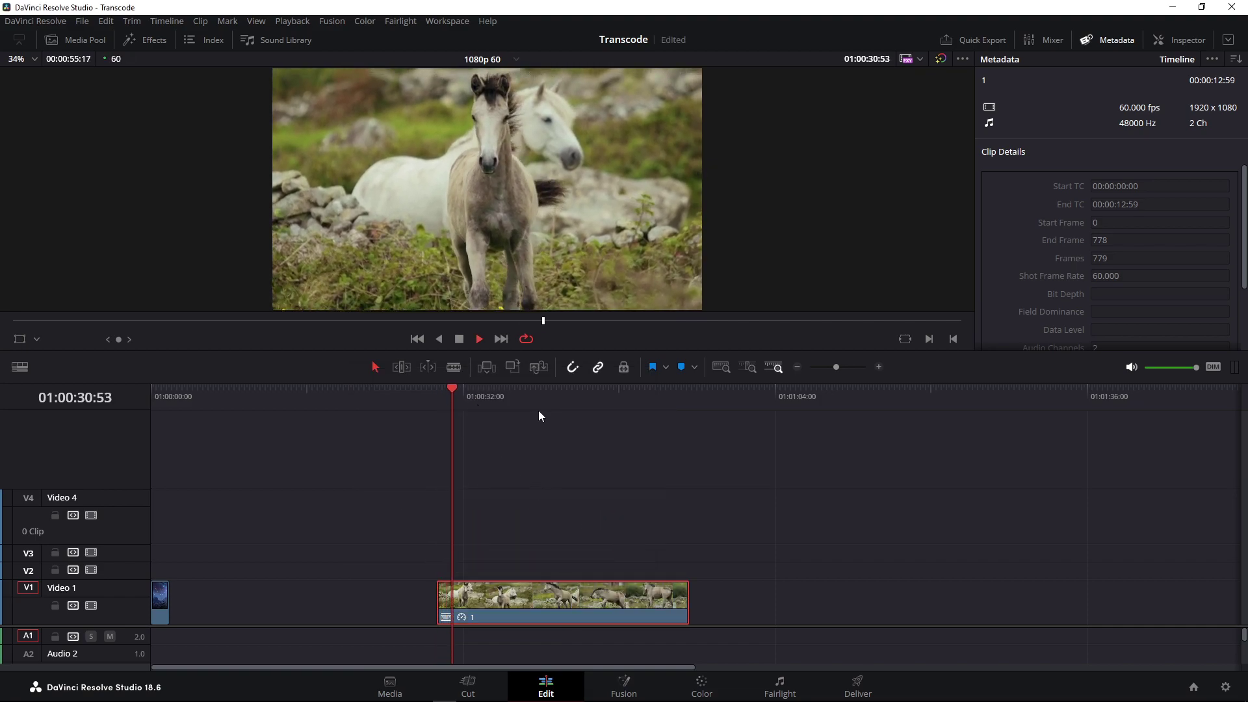
{"action": "left_click", "coordinate": [539, 411]}
{"action": "left_click", "coordinate": [632, 406]}
{"action": "left_click", "coordinate": [663, 399]}
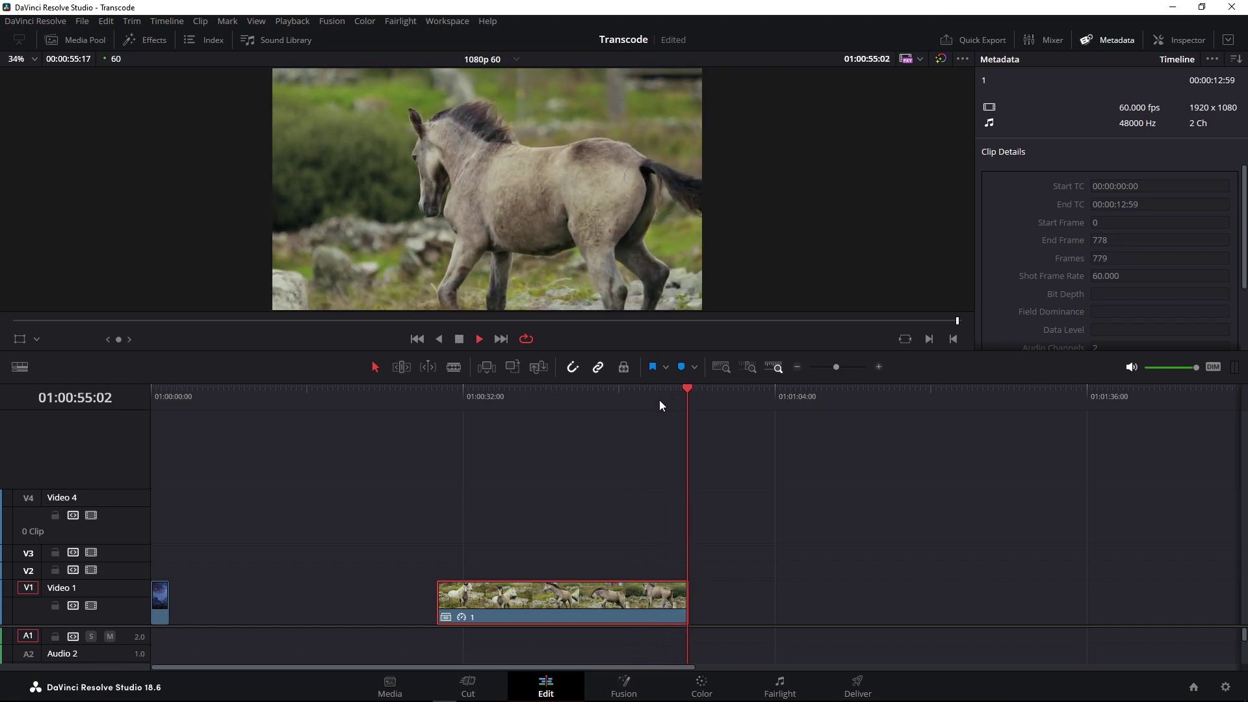
{"action": "key", "text": "space"}
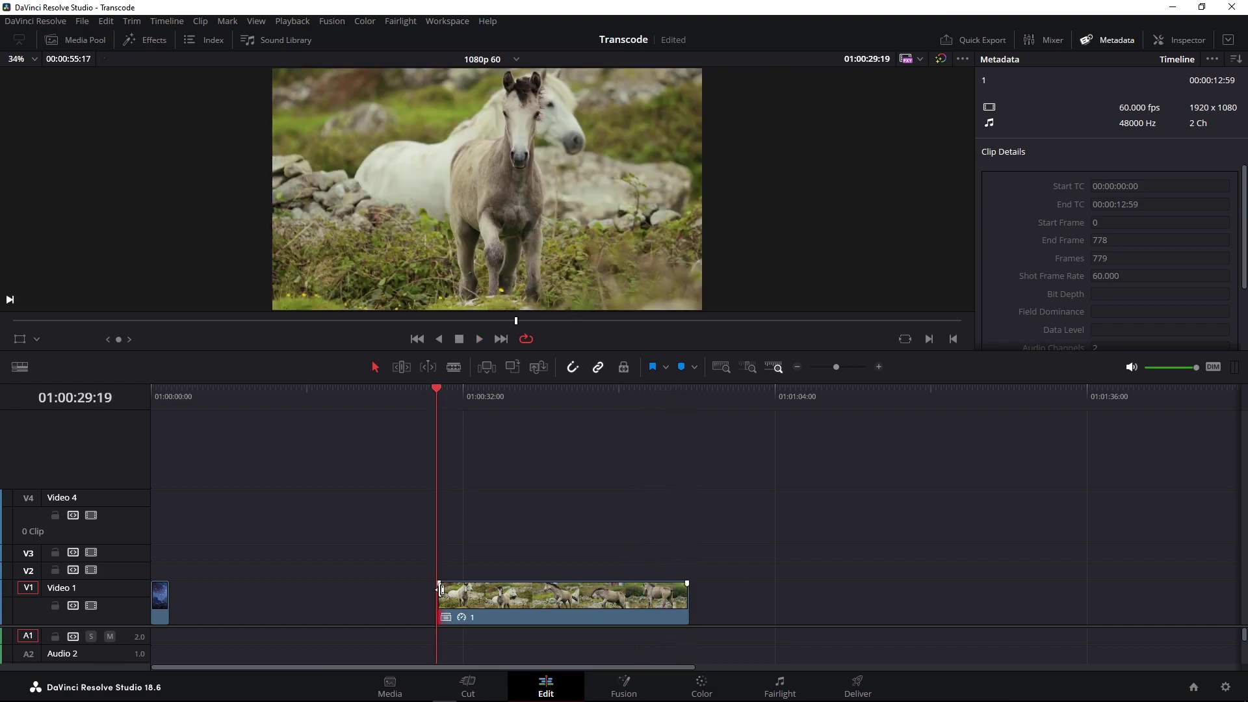
Step: Trim the slowed clip's start later and end earlier, slip it to different footage, and play it
{"action": "left_click_drag", "start_coordinate": [440, 590], "coordinate": [482, 589]}
{"action": "left_click_drag", "start_coordinate": [687, 600], "coordinate": [629, 600]}
{"action": "left_click", "coordinate": [481, 402]}
{"action": "left_click", "coordinate": [552, 606]}
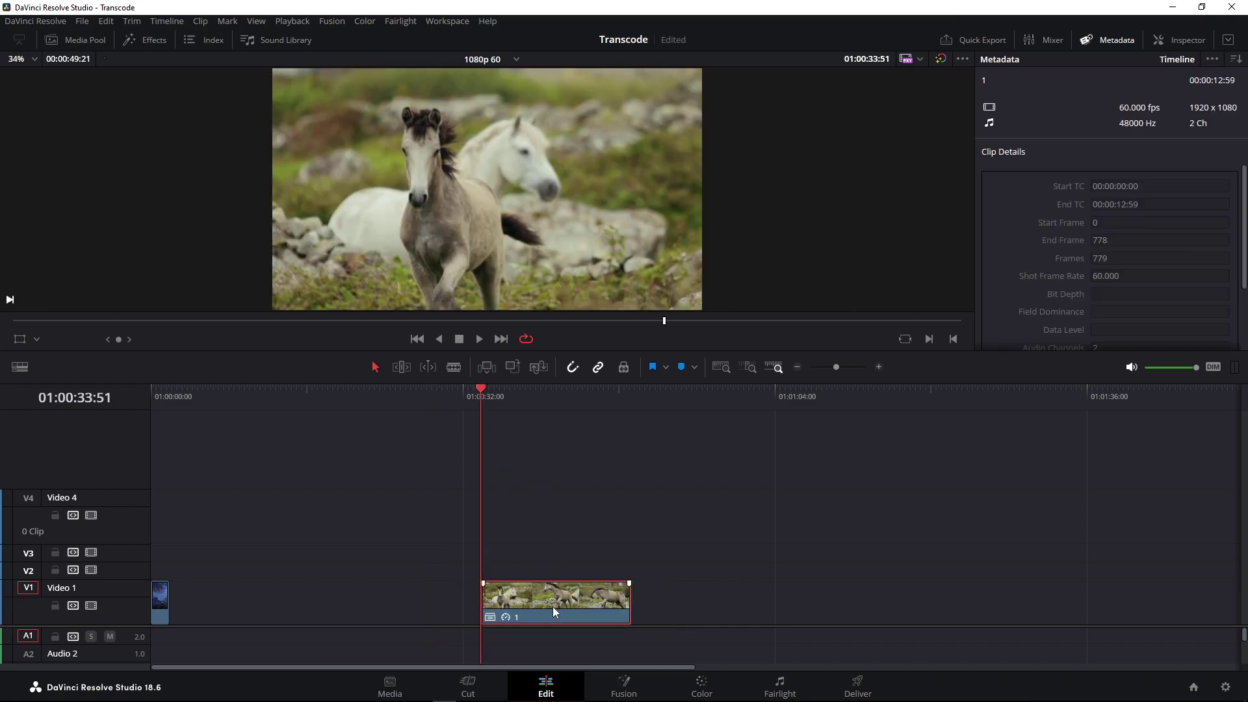
{"action": "mouse_move", "coordinate": [562, 611]}
{"action": "left_mouse_down"}
{"action": "mouse_move", "coordinate": [577, 603]}
{"action": "mouse_move", "coordinate": [527, 592]}
{"action": "left_mouse_up"}
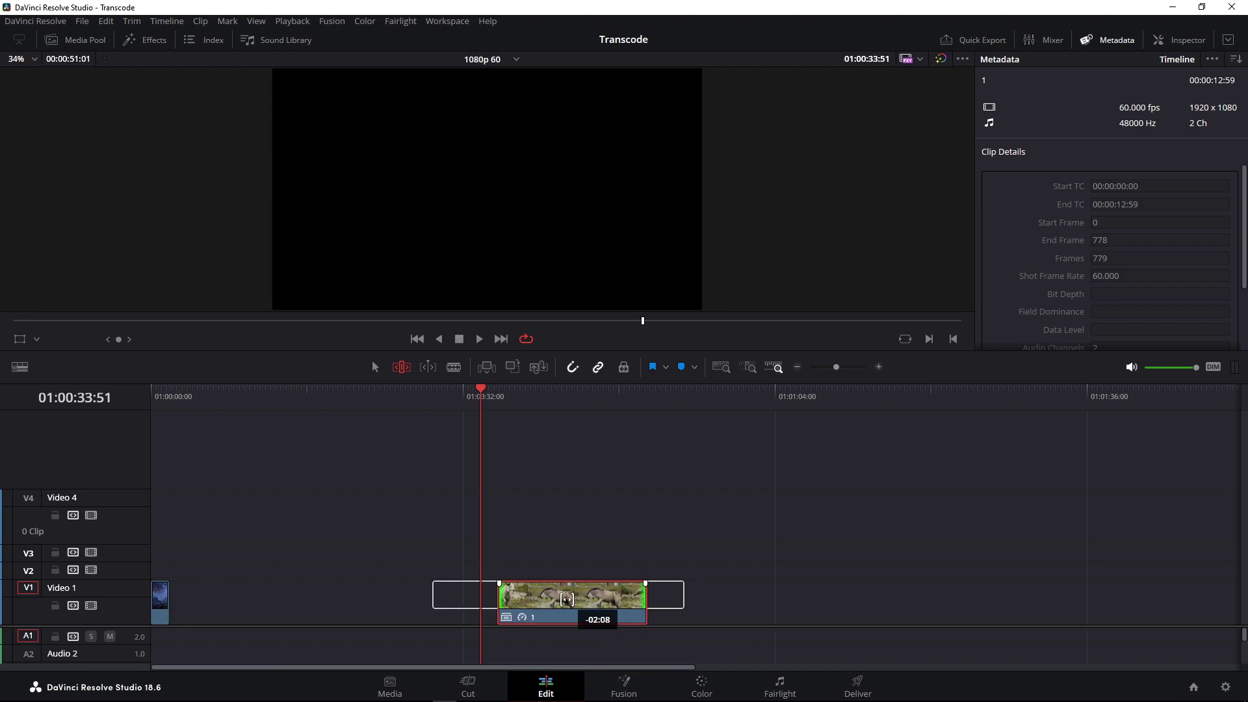
{"action": "key", "text": "space"}
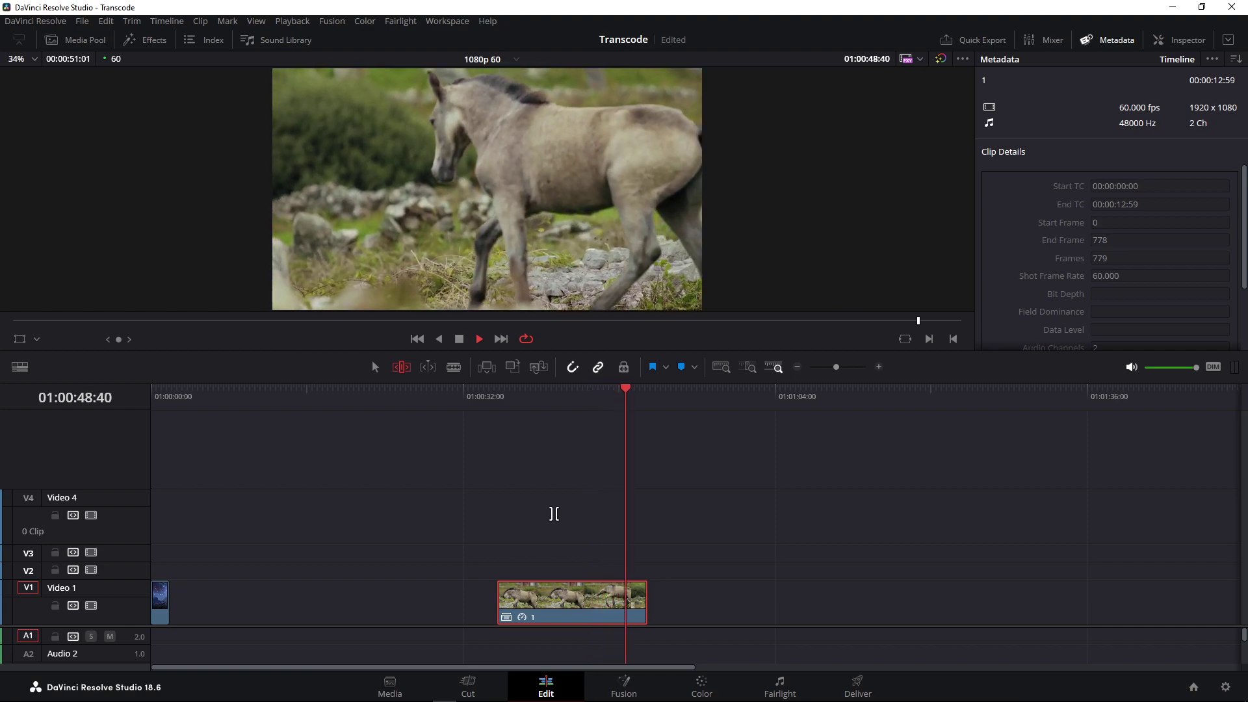
Step: Slip the clip to other horse footage and play it through to the end
{"action": "key", "text": "space"}
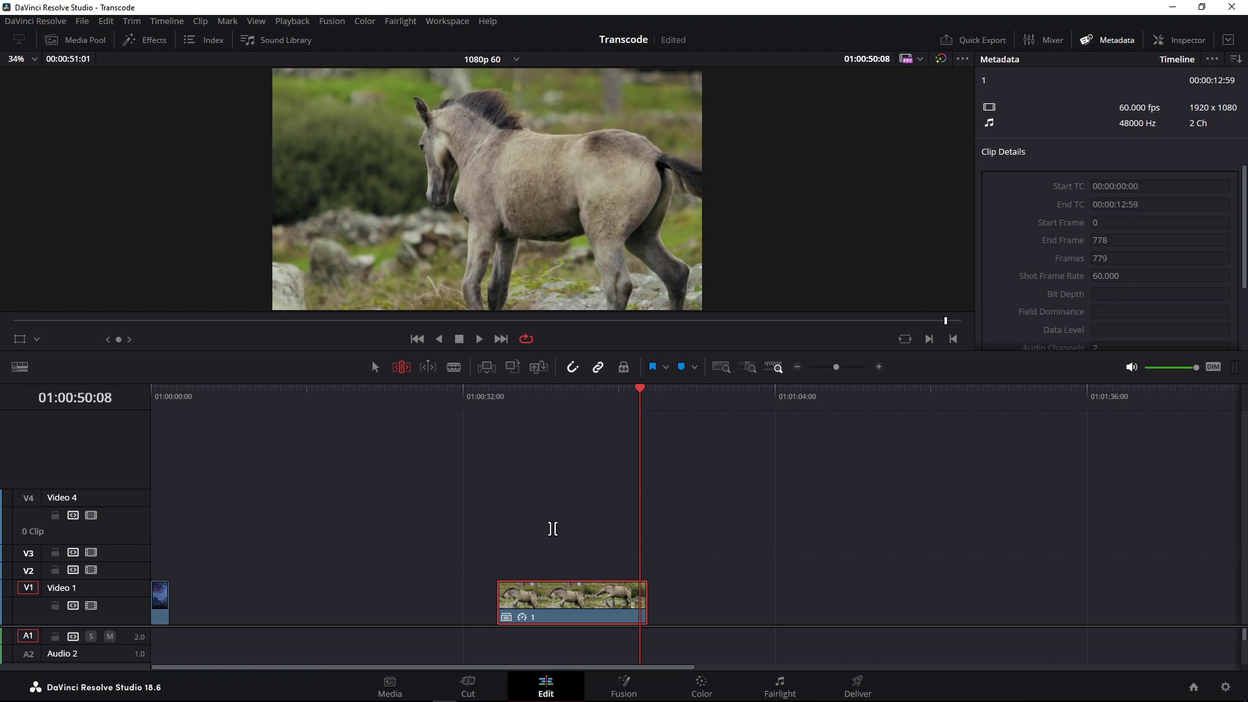
{"action": "left_click_drag", "start_coordinate": [533, 594], "coordinate": [565, 594]}
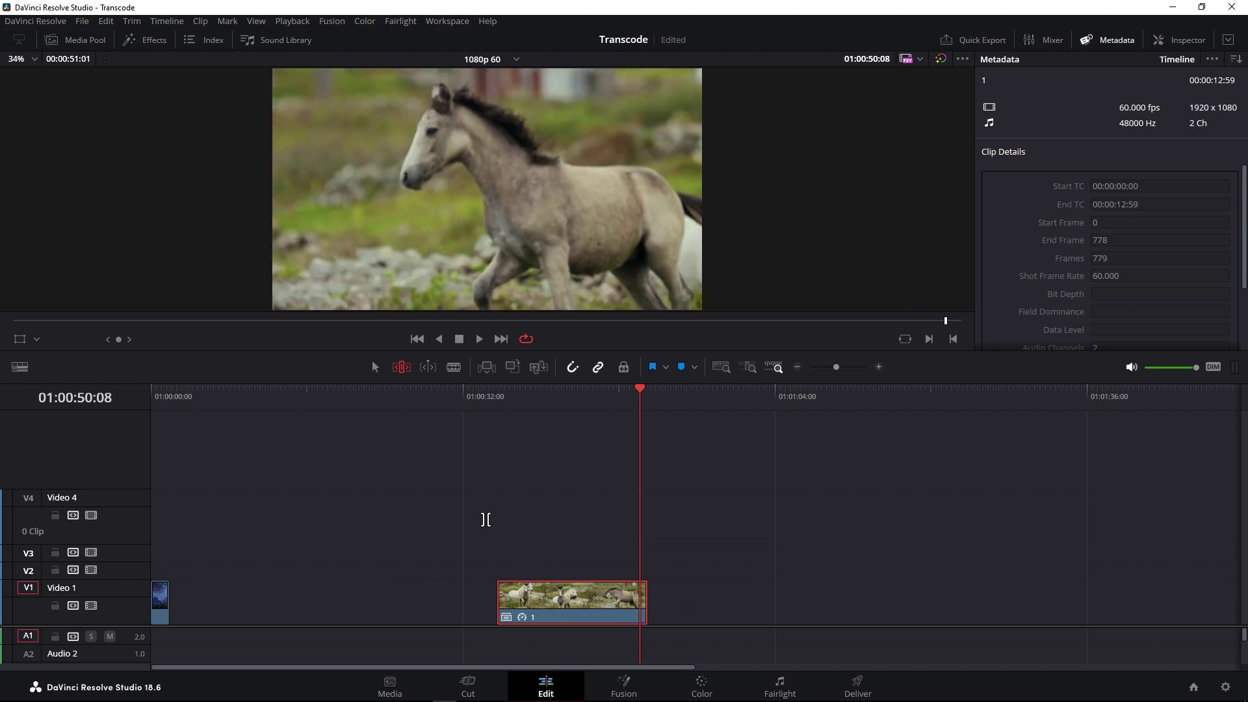
{"action": "left_click", "coordinate": [488, 408]}
{"action": "key", "text": "space"}
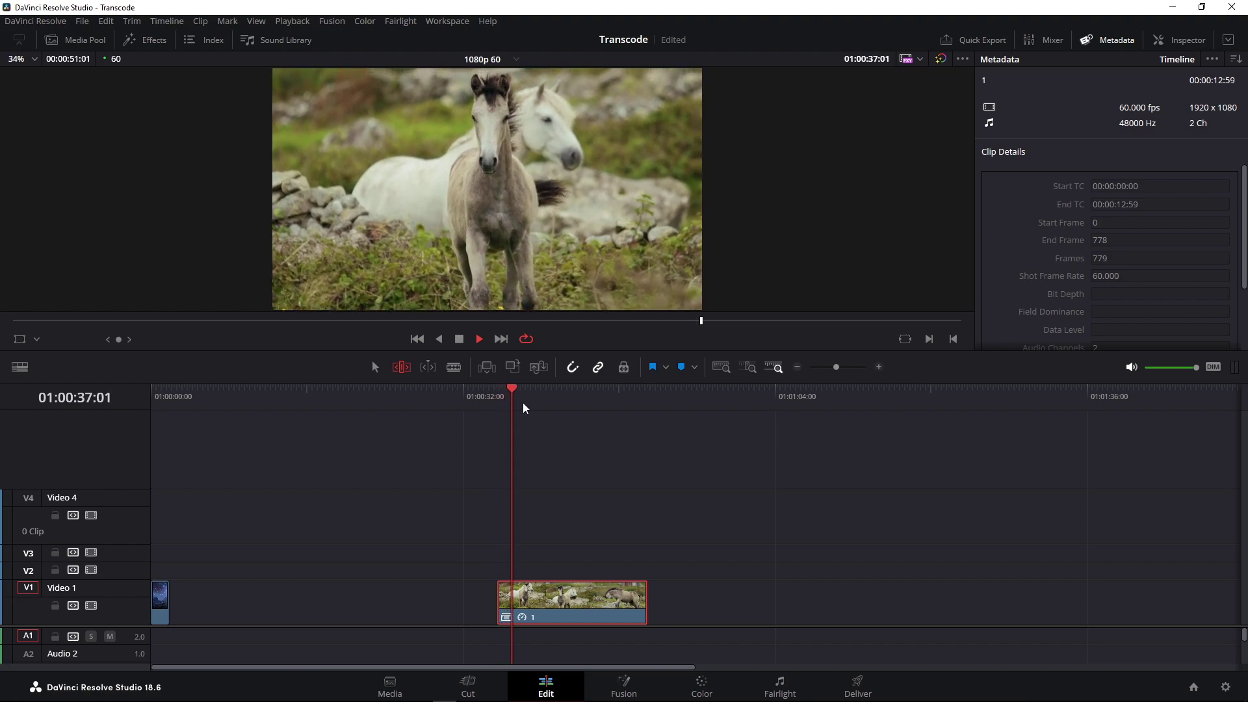
{"action": "left_click_drag", "start_coordinate": [538, 409], "coordinate": [628, 408]}
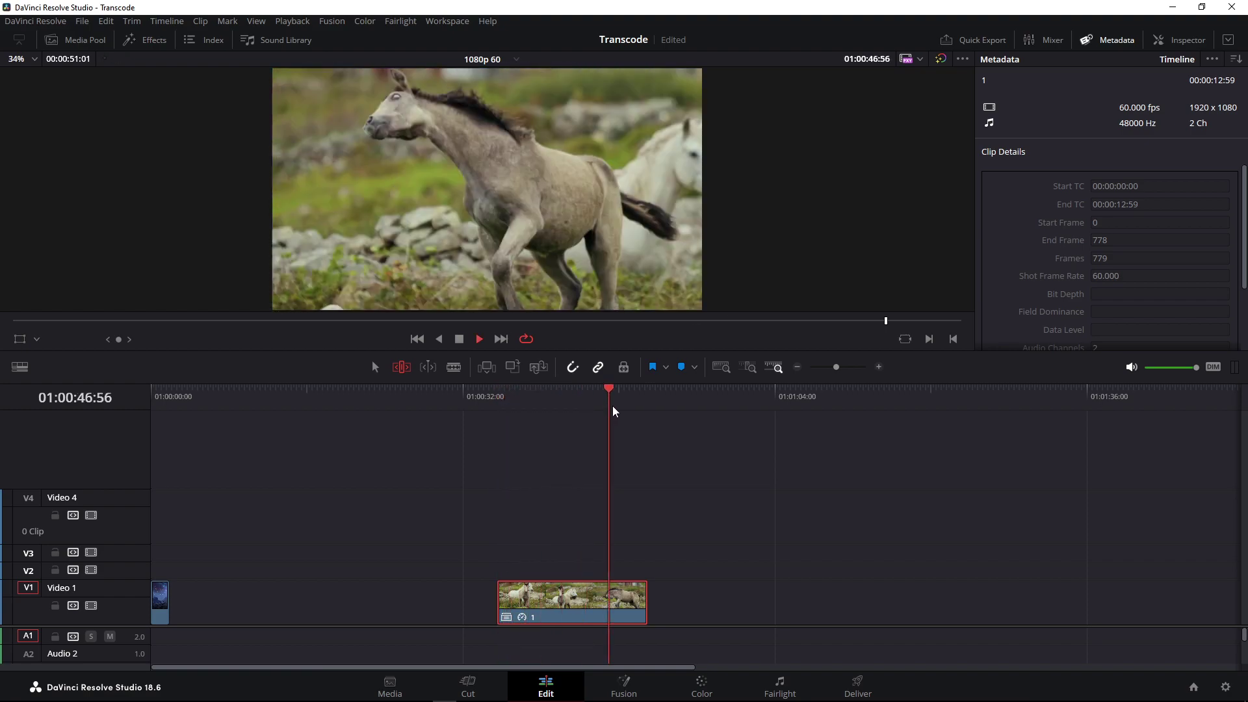
{"action": "key", "text": "space"}
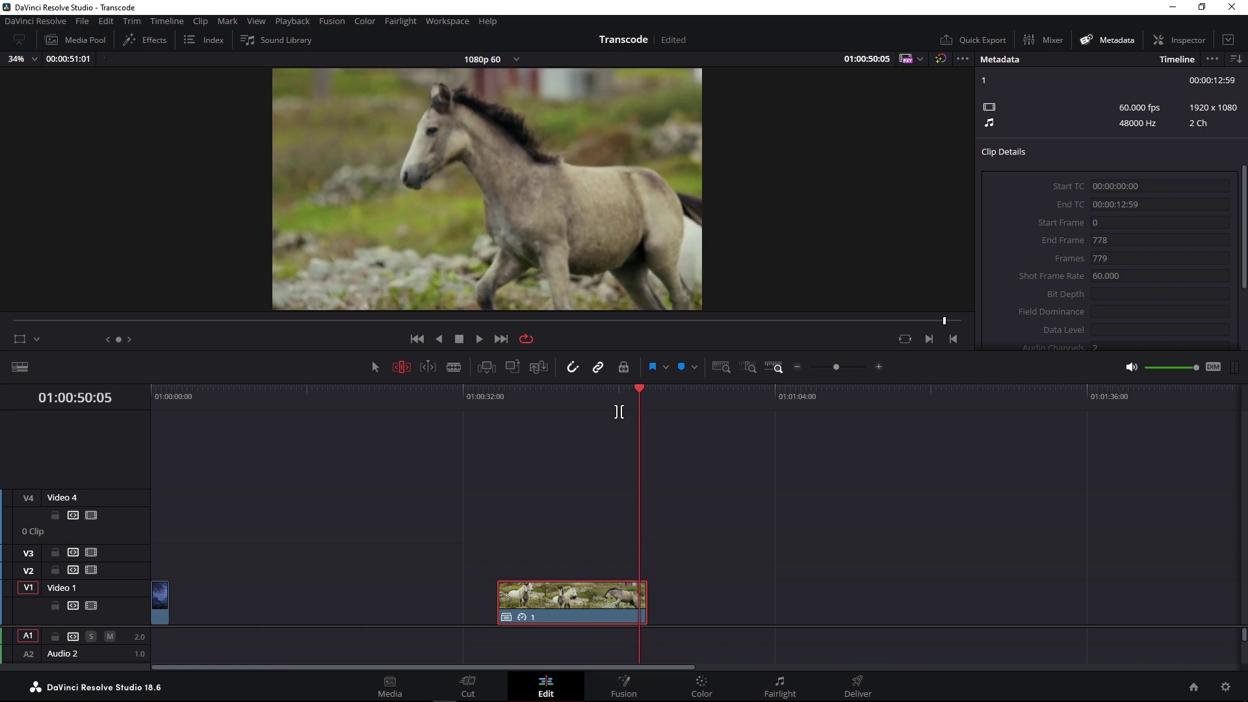
Step: Shift the clip slightly earlier and park the playhead at its start
{"action": "left_click_drag", "start_coordinate": [587, 586], "coordinate": [520, 592]}
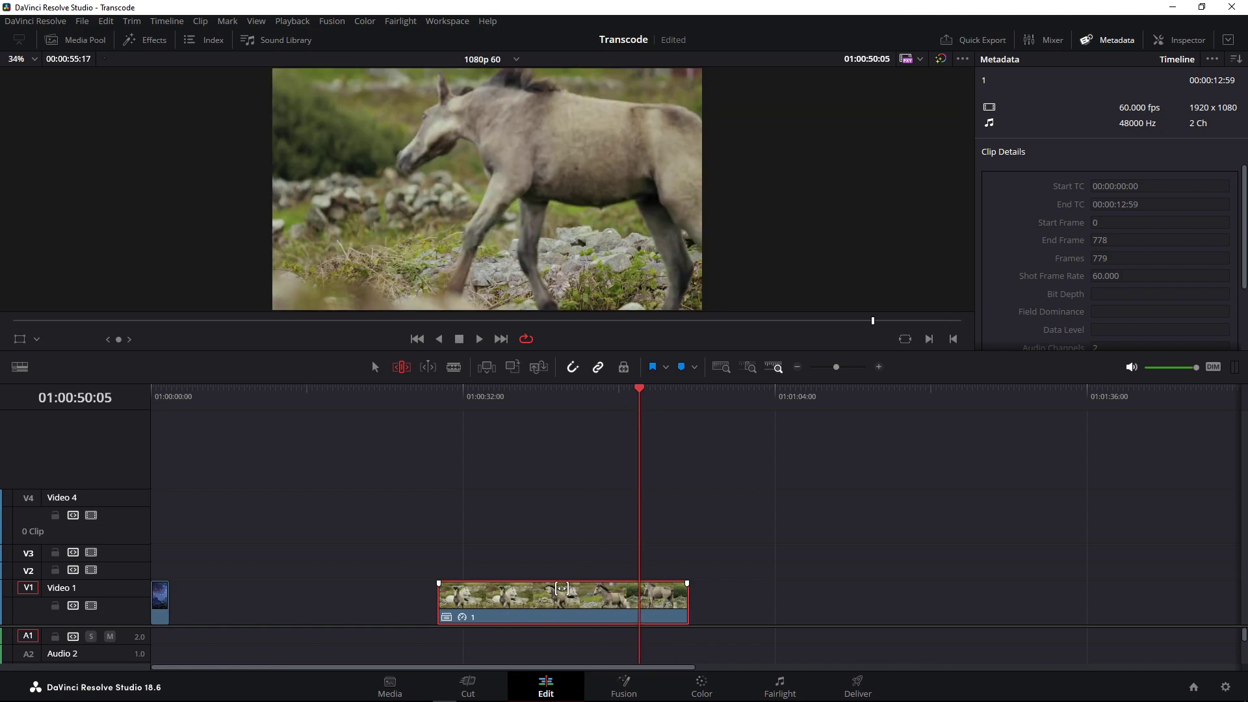
{"action": "left_click", "coordinate": [436, 420]}
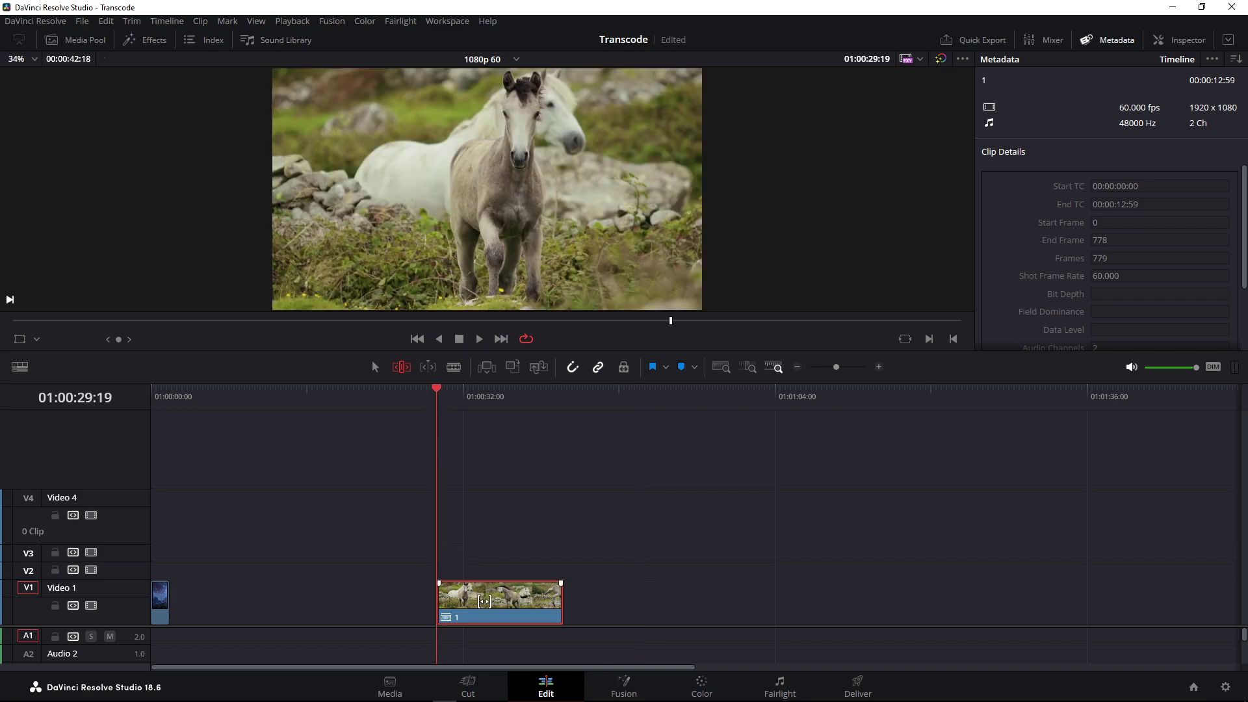
{"action": "right_click", "coordinate": [483, 598]}
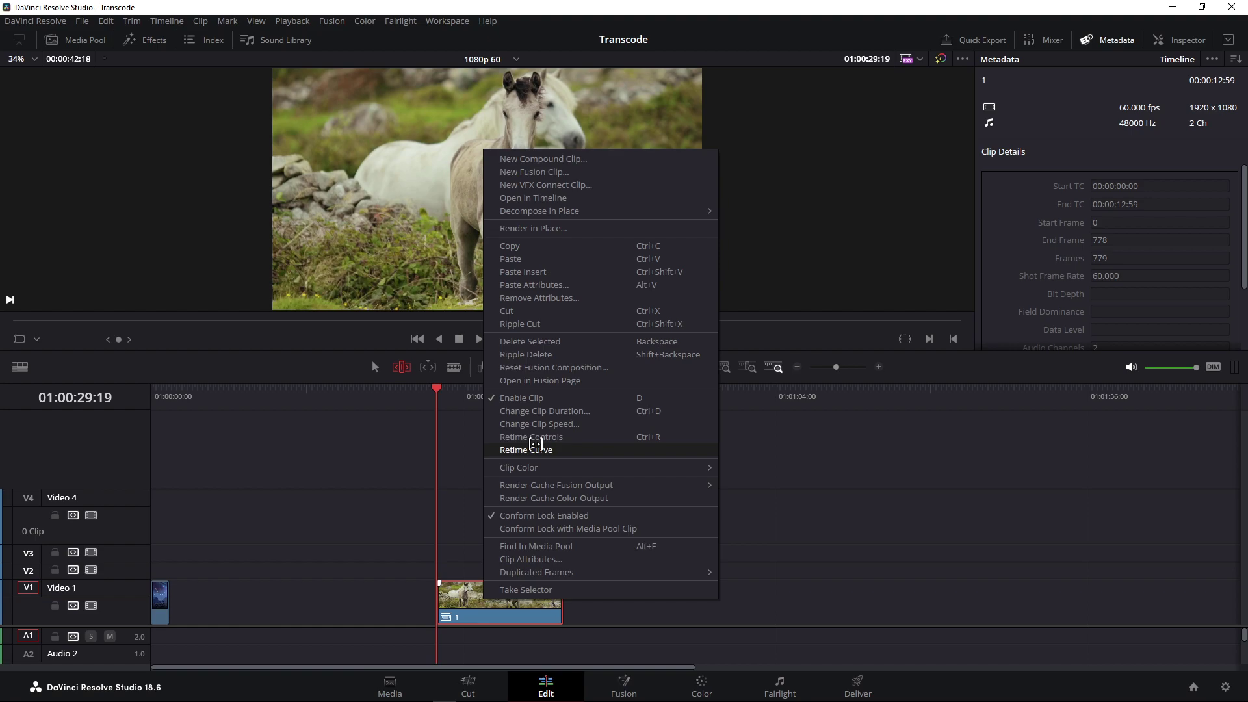
Step: Show the clip's retime controls and retime speed curve, then hide both
{"action": "left_click", "coordinate": [534, 438]}
{"action": "right_click", "coordinate": [496, 600]}
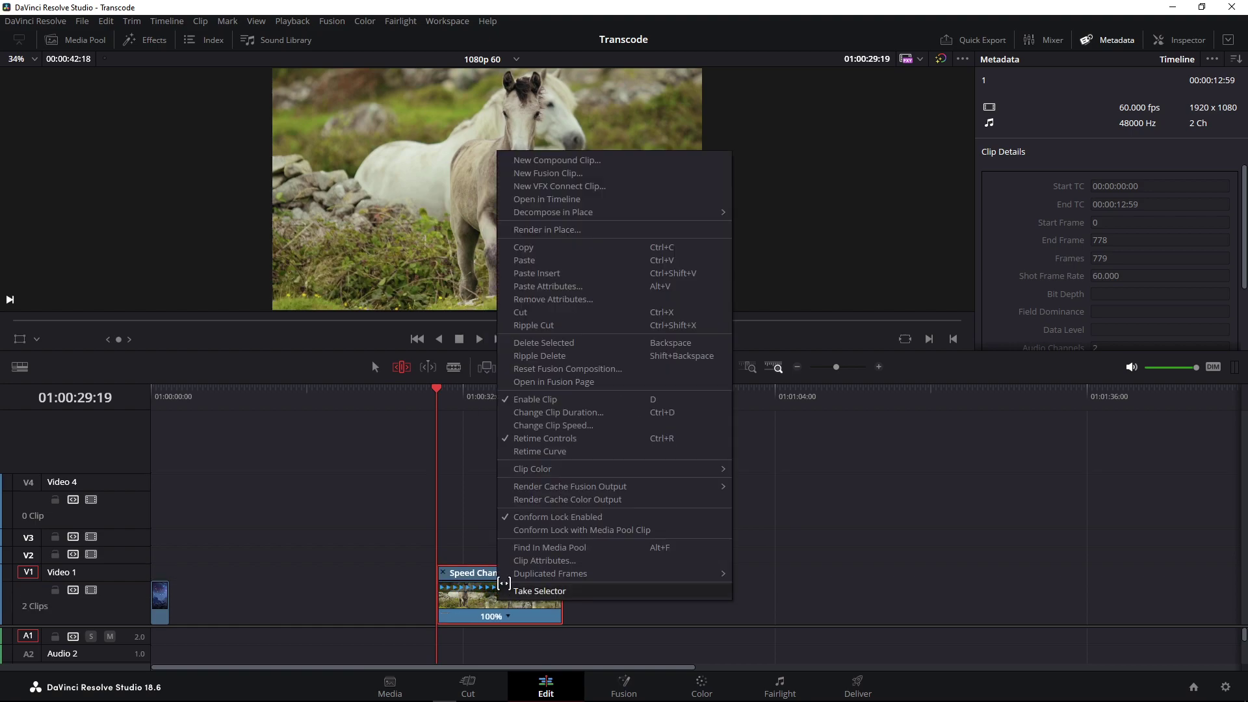
{"action": "left_click", "coordinate": [539, 453]}
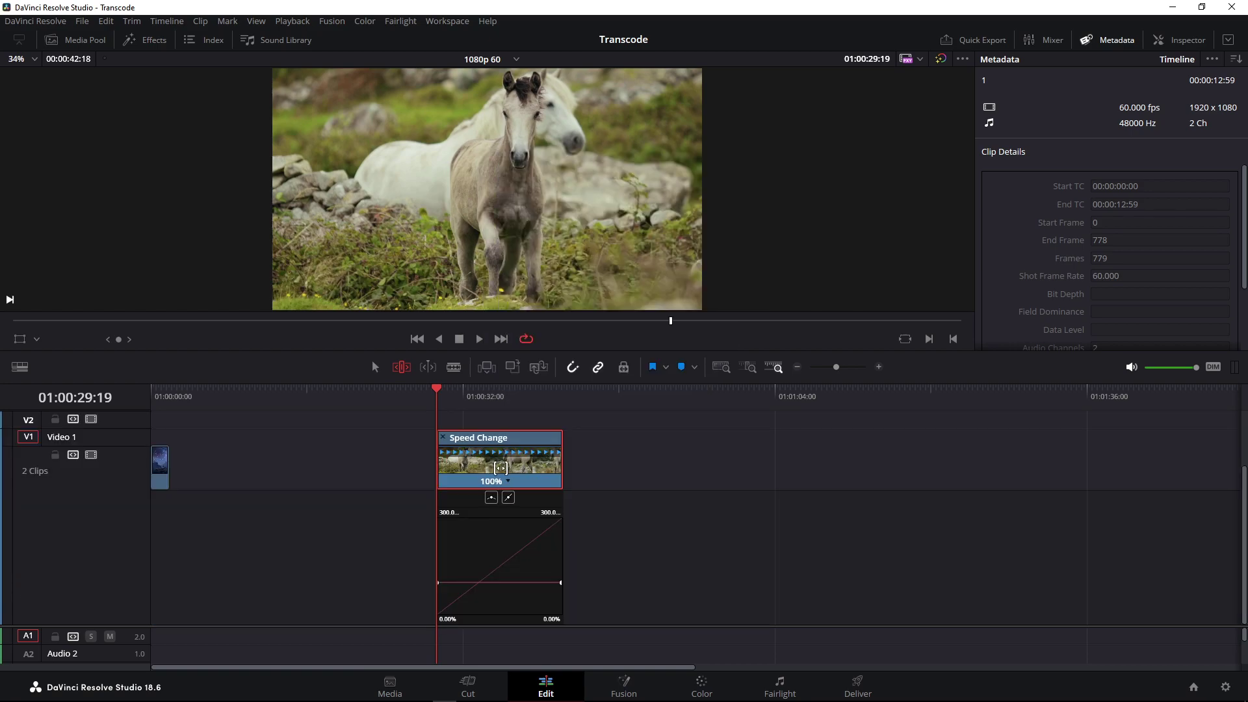
{"action": "right_click", "coordinate": [499, 467]}
{"action": "left_click", "coordinate": [549, 310]}
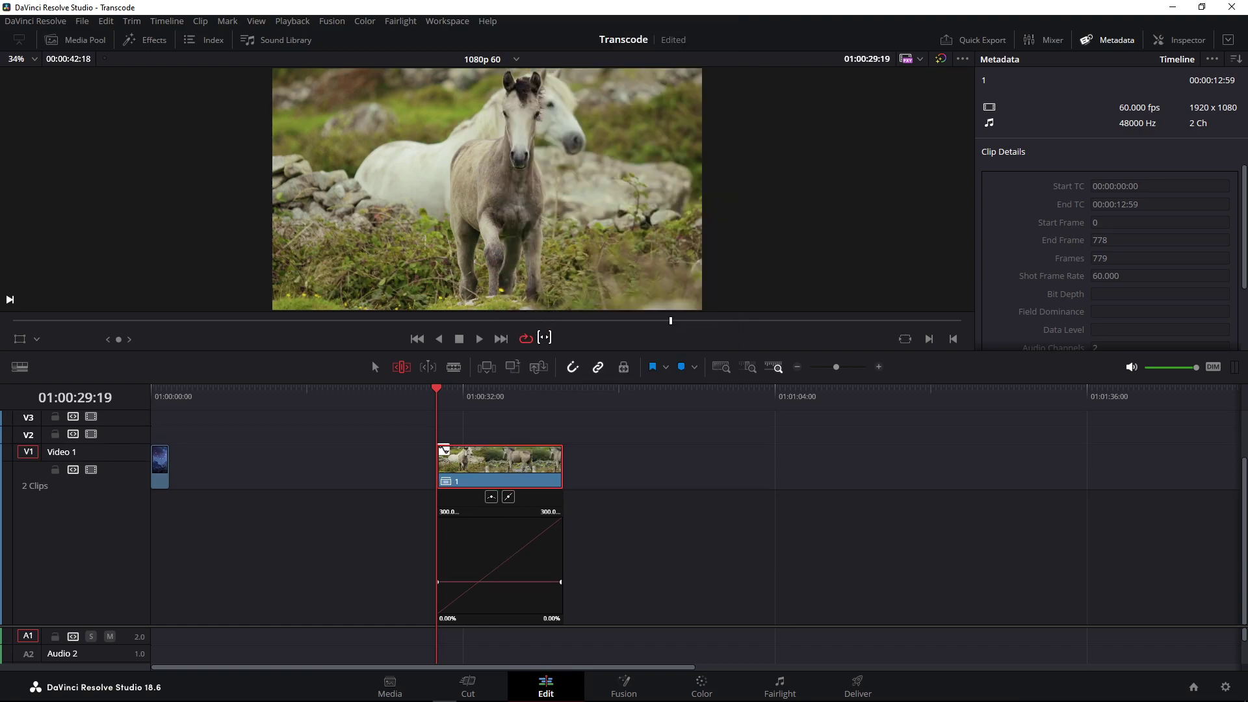
{"action": "right_click", "coordinate": [496, 471]}
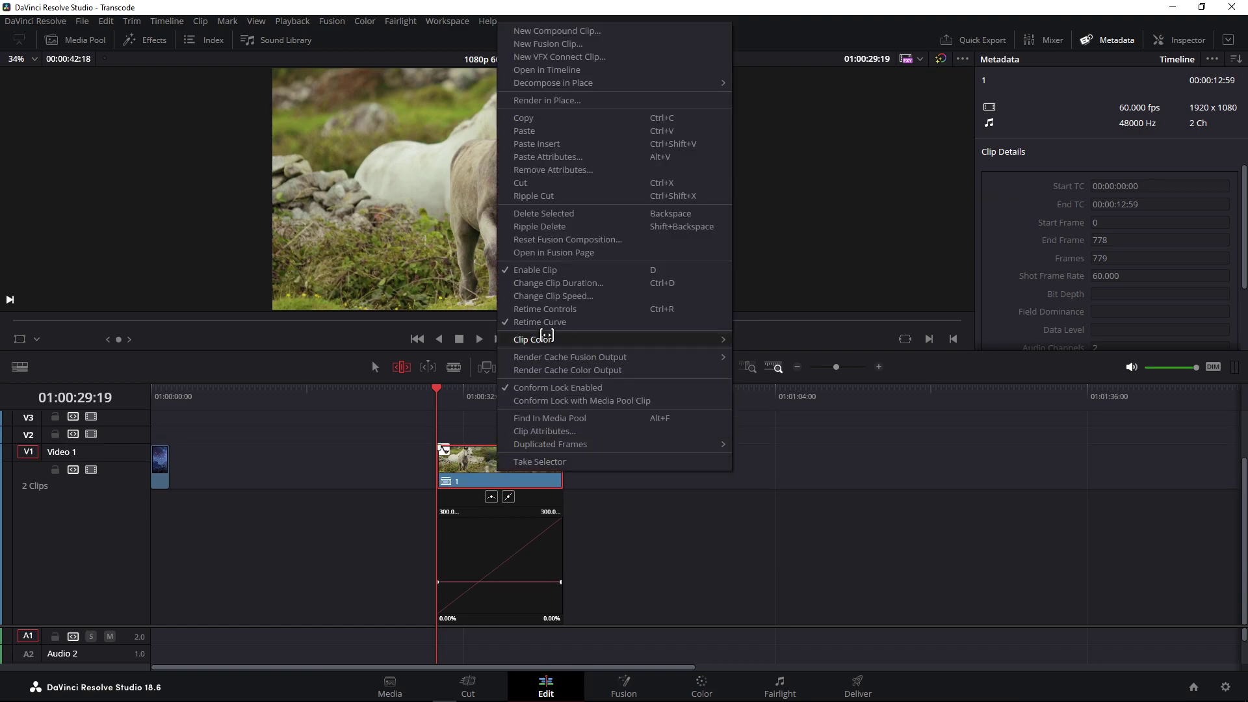
{"action": "left_click", "coordinate": [546, 324]}
Step: Turn the retime controls and retime speed curve back on, speed at 100%
{"action": "right_click", "coordinate": [479, 594]}
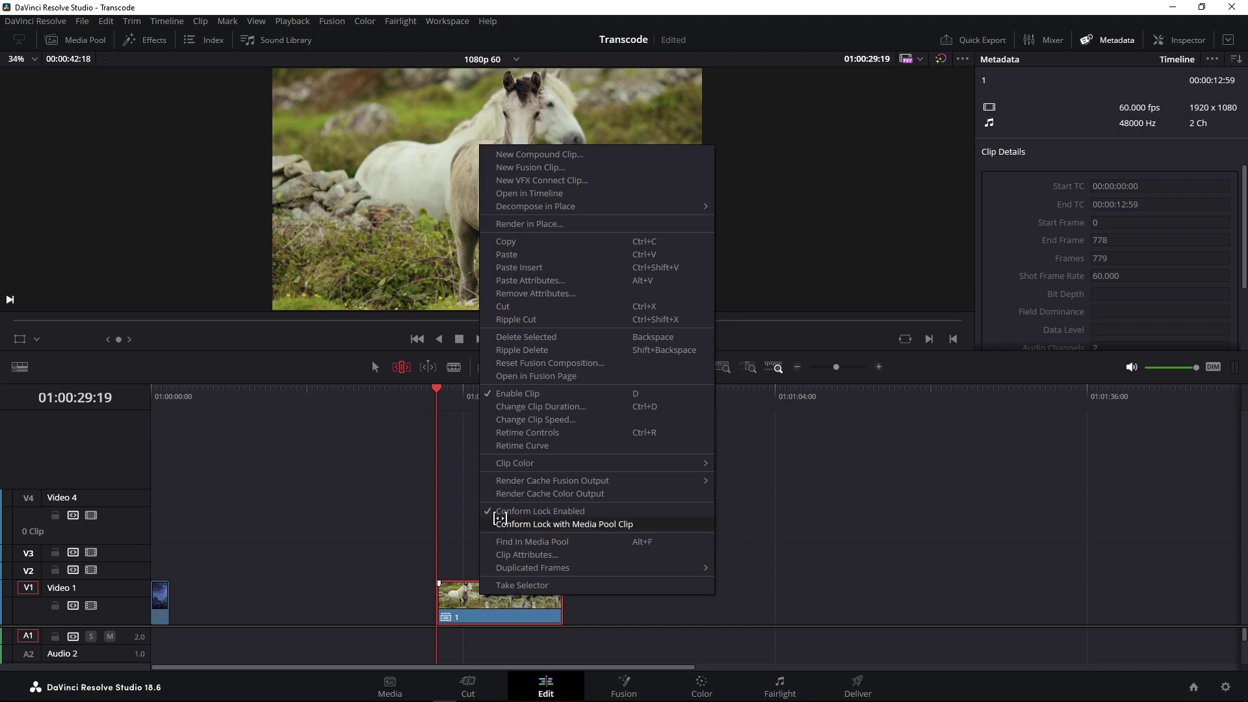
{"action": "left_click", "coordinate": [526, 431]}
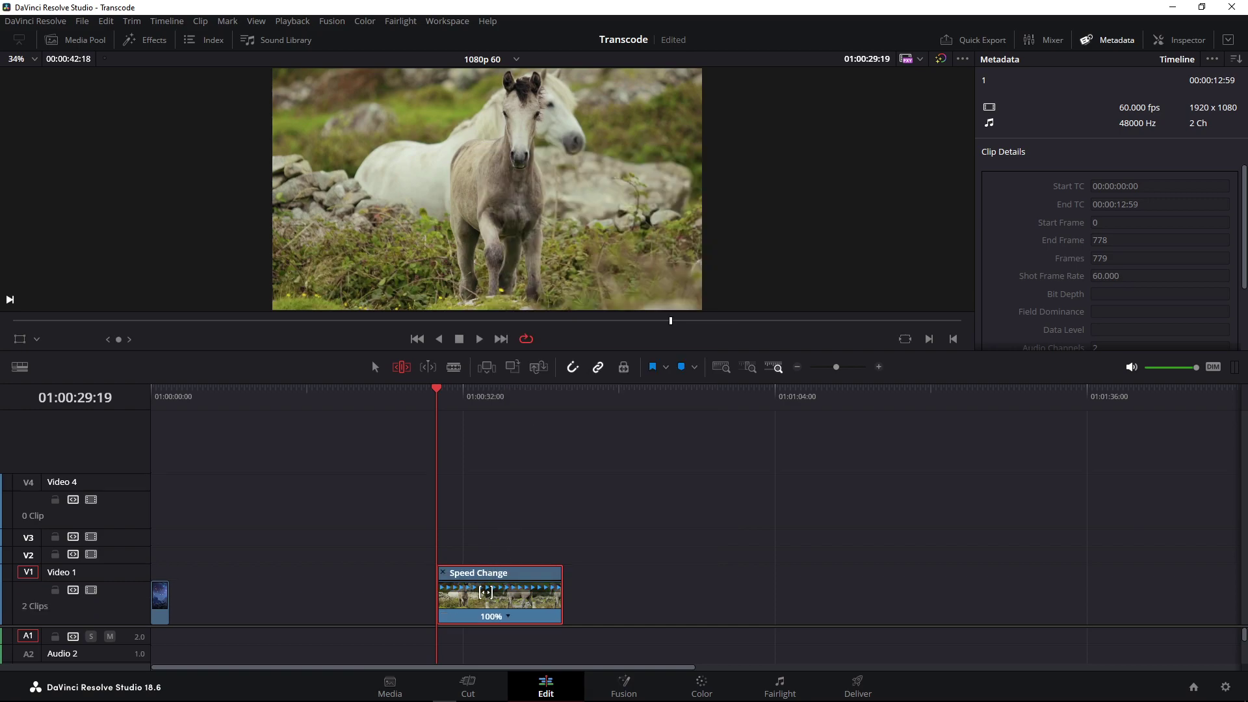
{"action": "right_click", "coordinate": [485, 591]}
{"action": "left_click", "coordinate": [520, 438]}
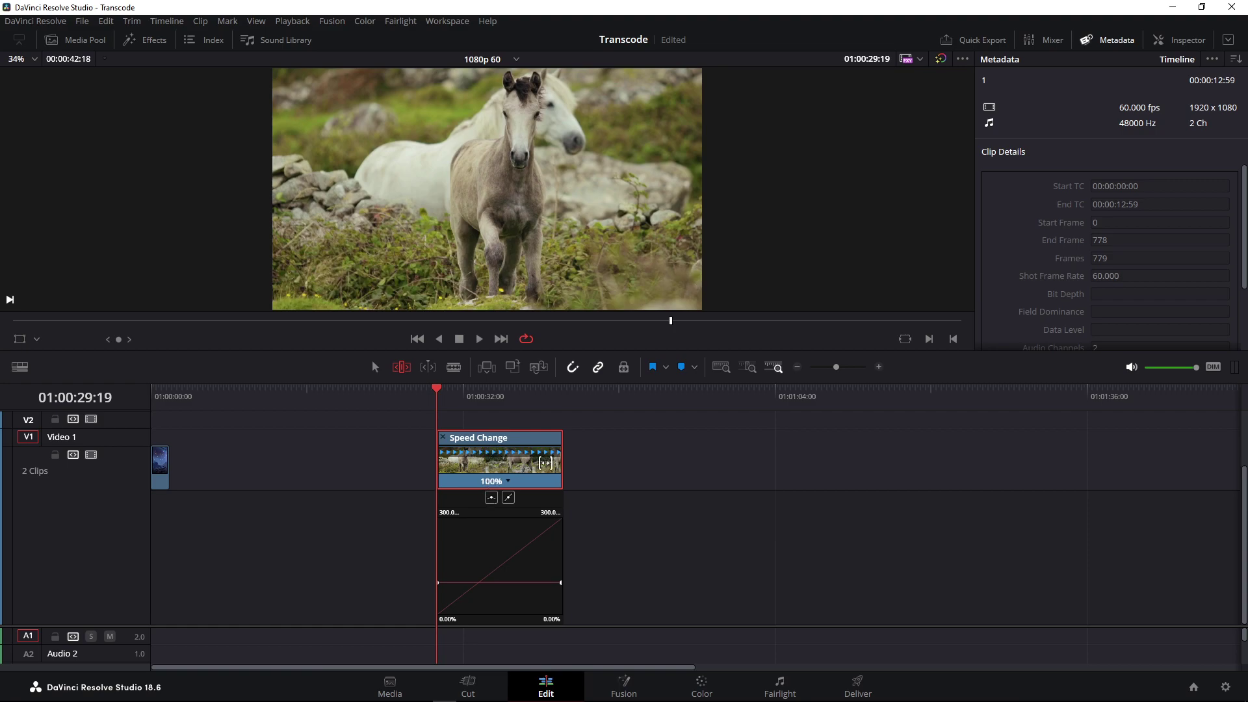
Step: Zoom the timeline in on the Speed Change clip and check the displayed curve list
{"action": "left_click", "coordinate": [878, 367]}
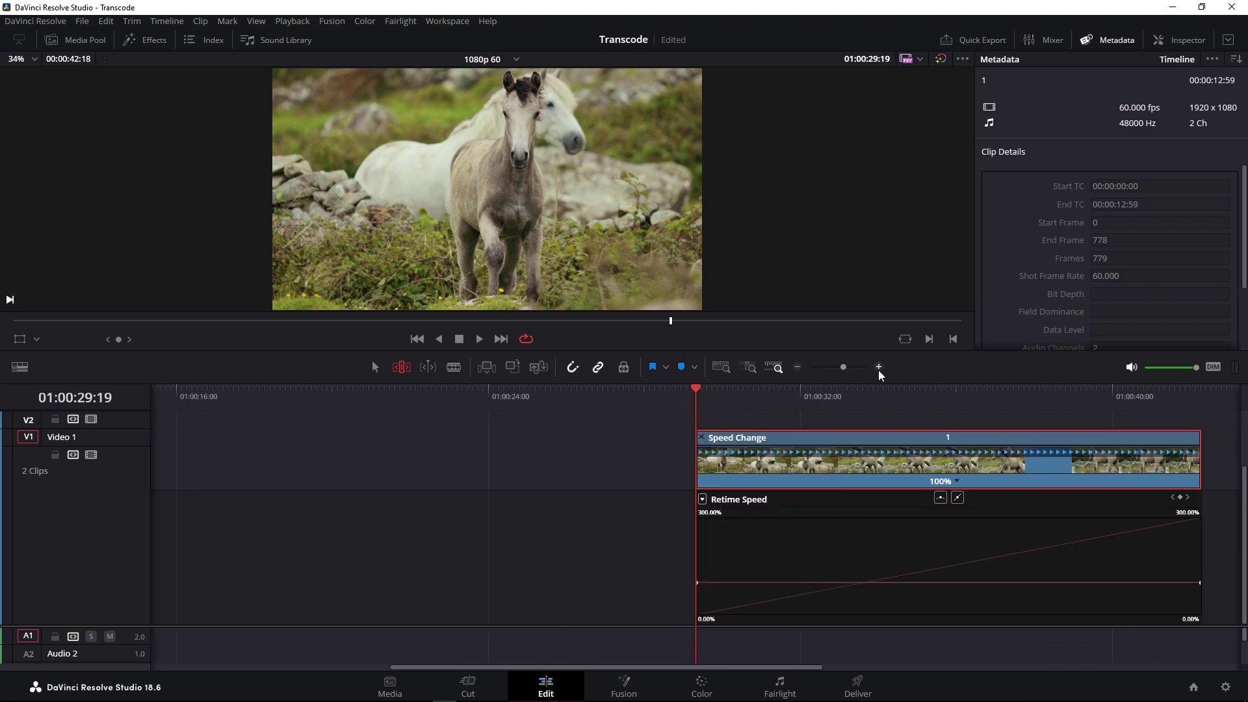
{"action": "left_click", "coordinate": [702, 500]}
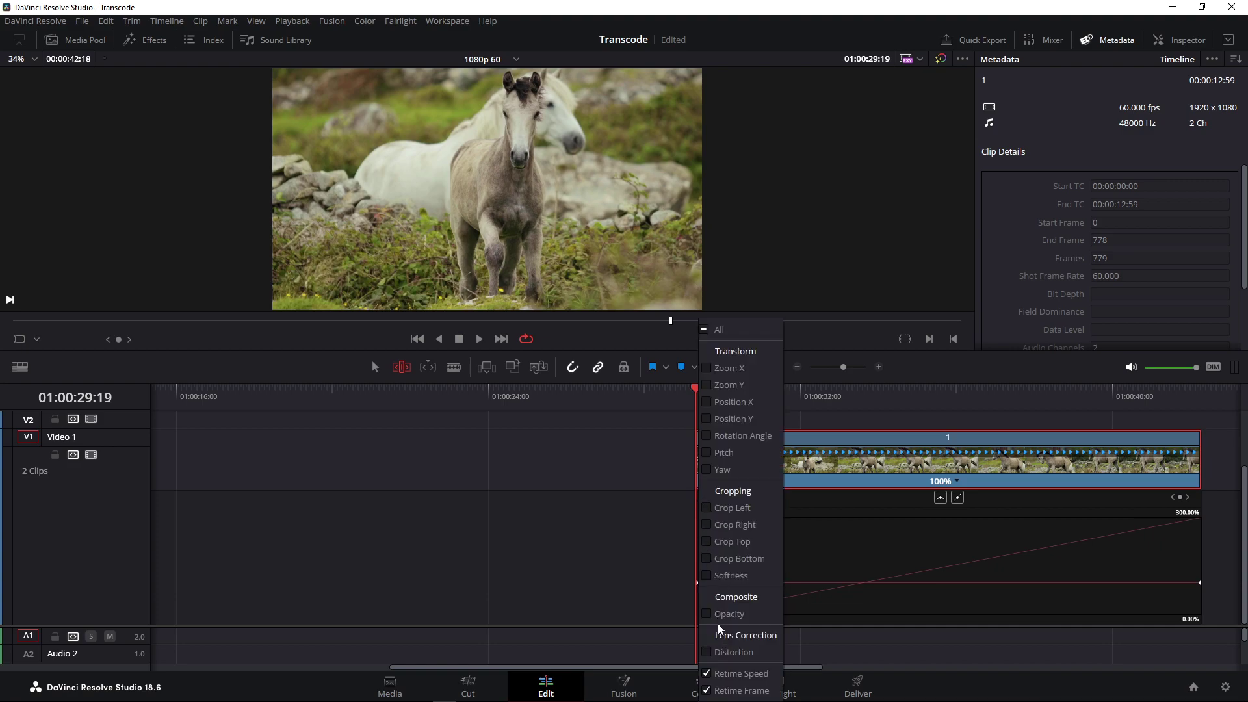
{"action": "left_click", "coordinate": [890, 413]}
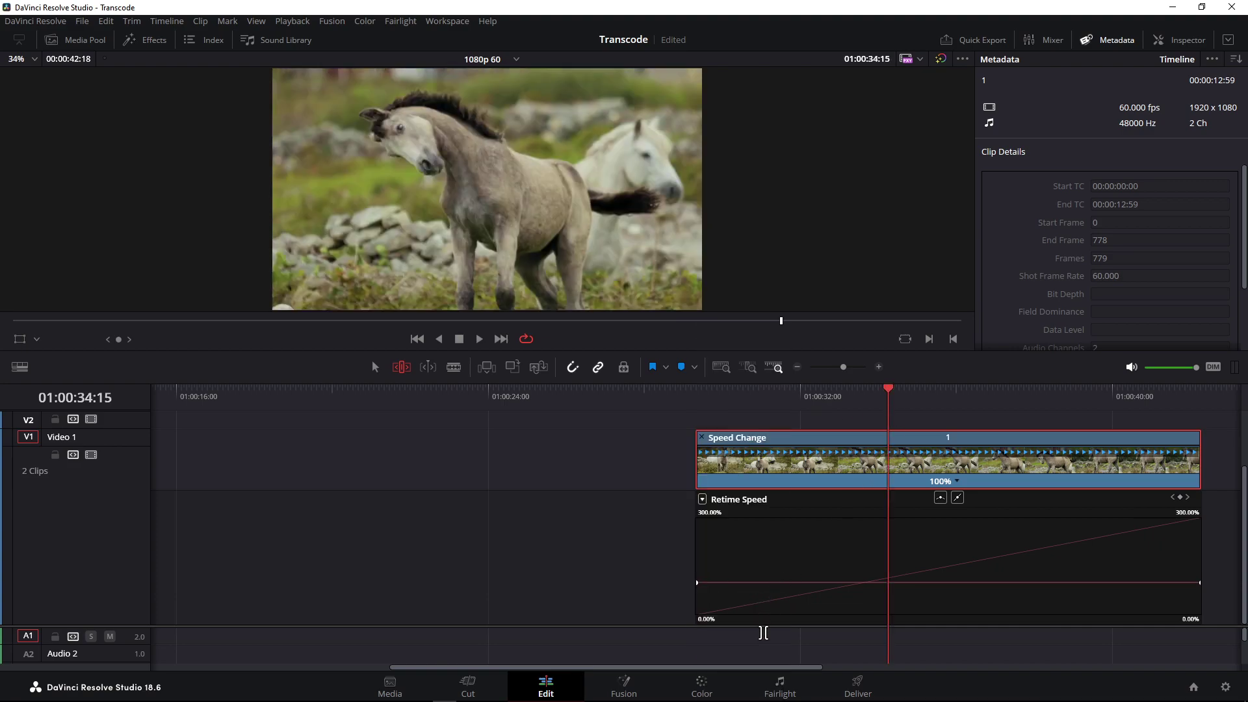
{"action": "left_click_drag", "start_coordinate": [758, 667], "coordinate": [862, 667]}
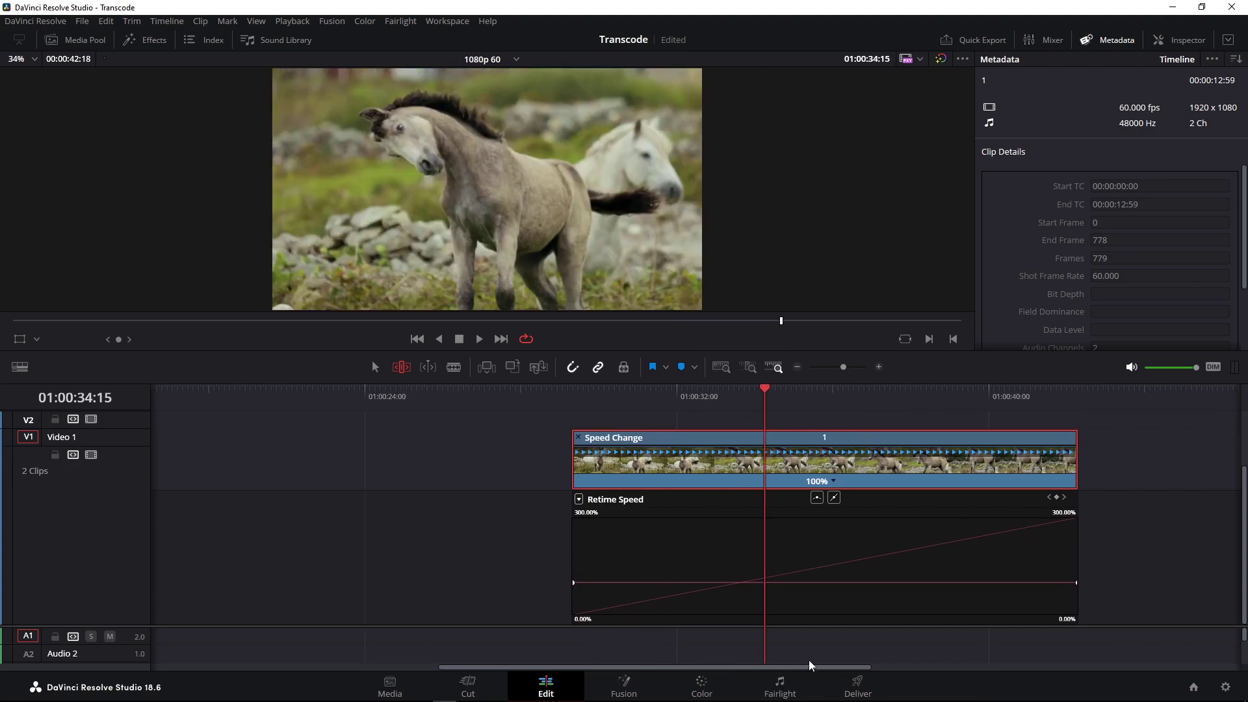
Step: Play from near the clip start, stop at 01:00:33:07, and check the speed options
{"action": "left_click", "coordinate": [437, 404]}
{"action": "key", "text": "space"}
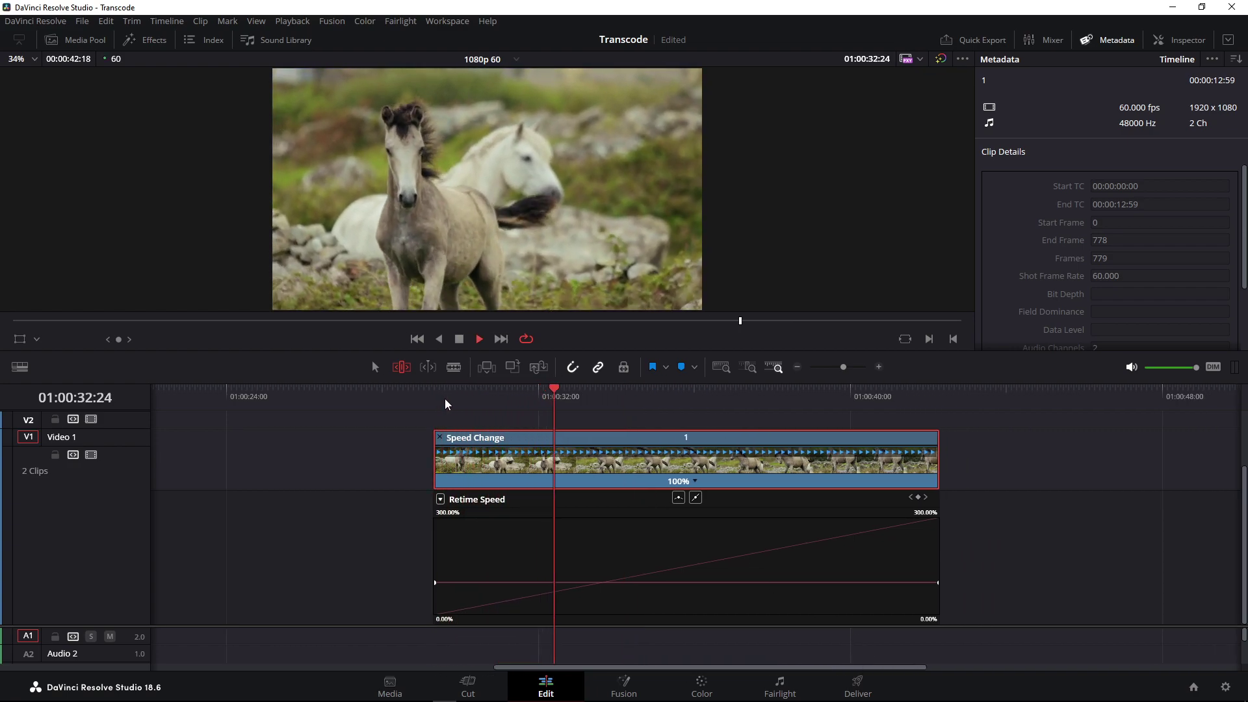
{"action": "key", "text": "space"}
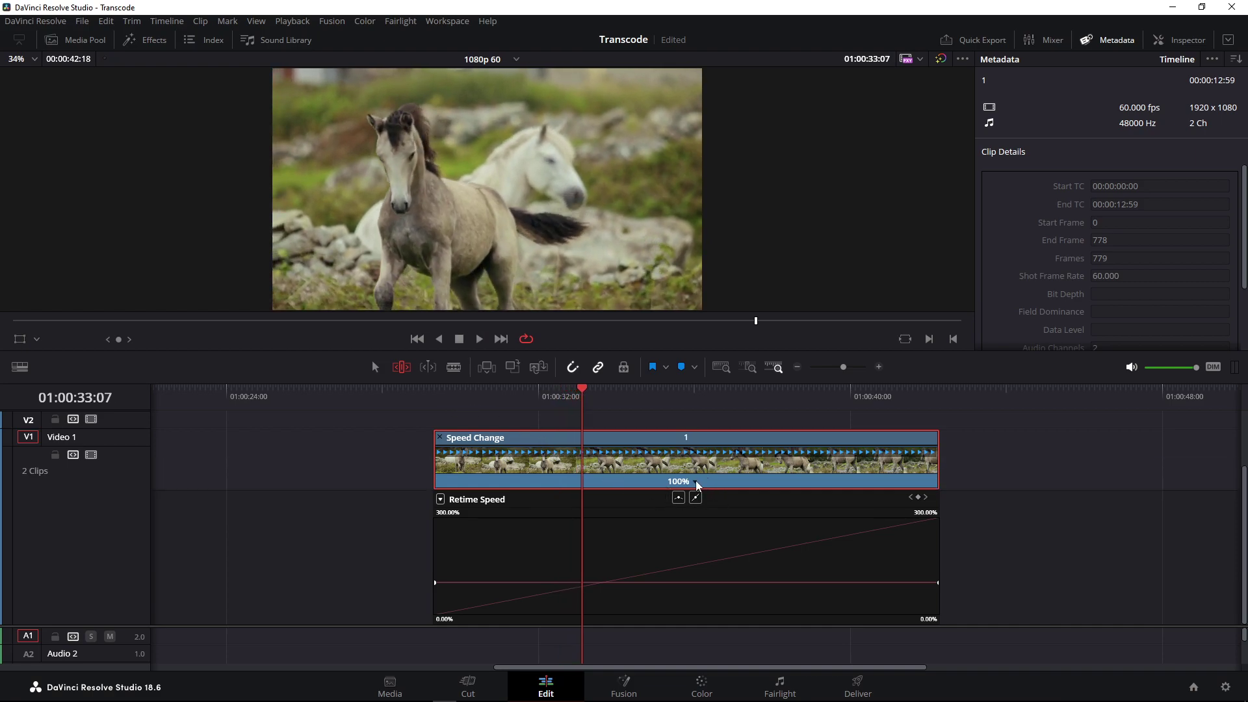
{"action": "left_click", "coordinate": [697, 485]}
{"action": "left_click", "coordinate": [375, 367]}
Step: Add speed points at 01:00:33:07 and at the next split further along the clip
{"action": "left_click", "coordinate": [696, 481]}
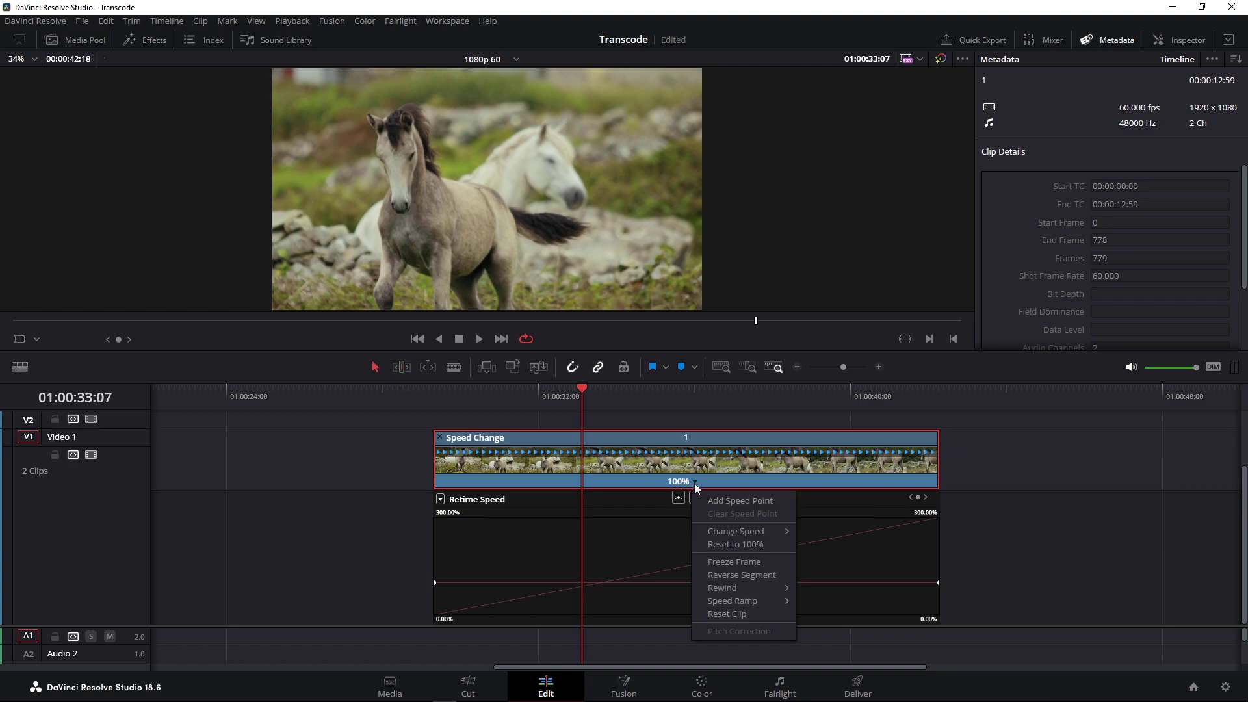
{"action": "left_click", "coordinate": [743, 502]}
{"action": "key", "text": "space"}
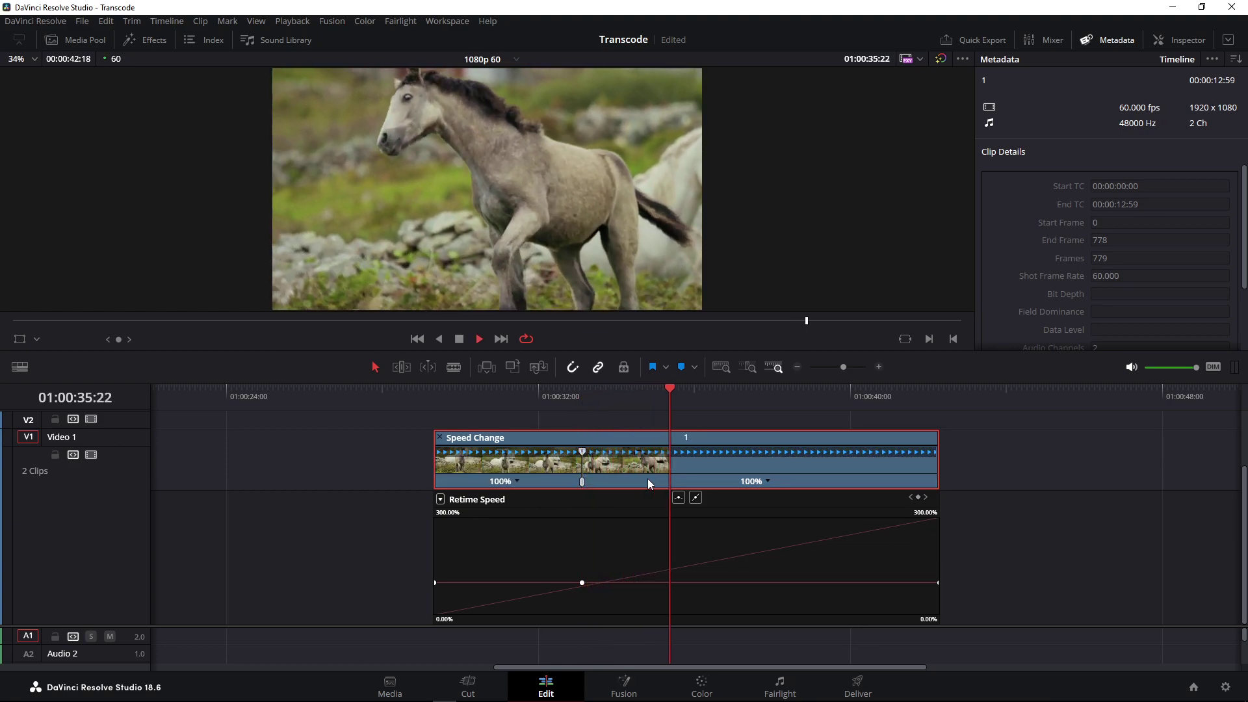
{"action": "key", "text": "space"}
{"action": "left_click", "coordinate": [765, 481]}
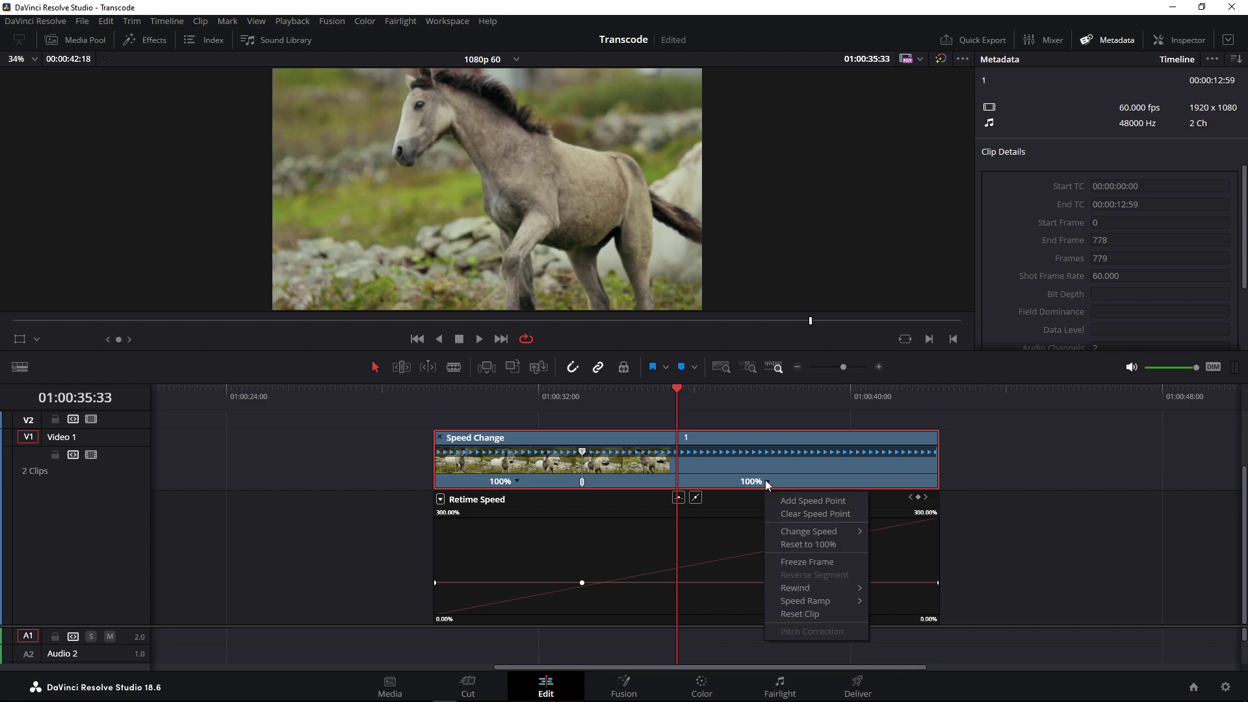
{"action": "left_click", "coordinate": [805, 502]}
Step: Add two more speed points at later splits, giving four points and five segments
{"action": "key", "text": "space"}
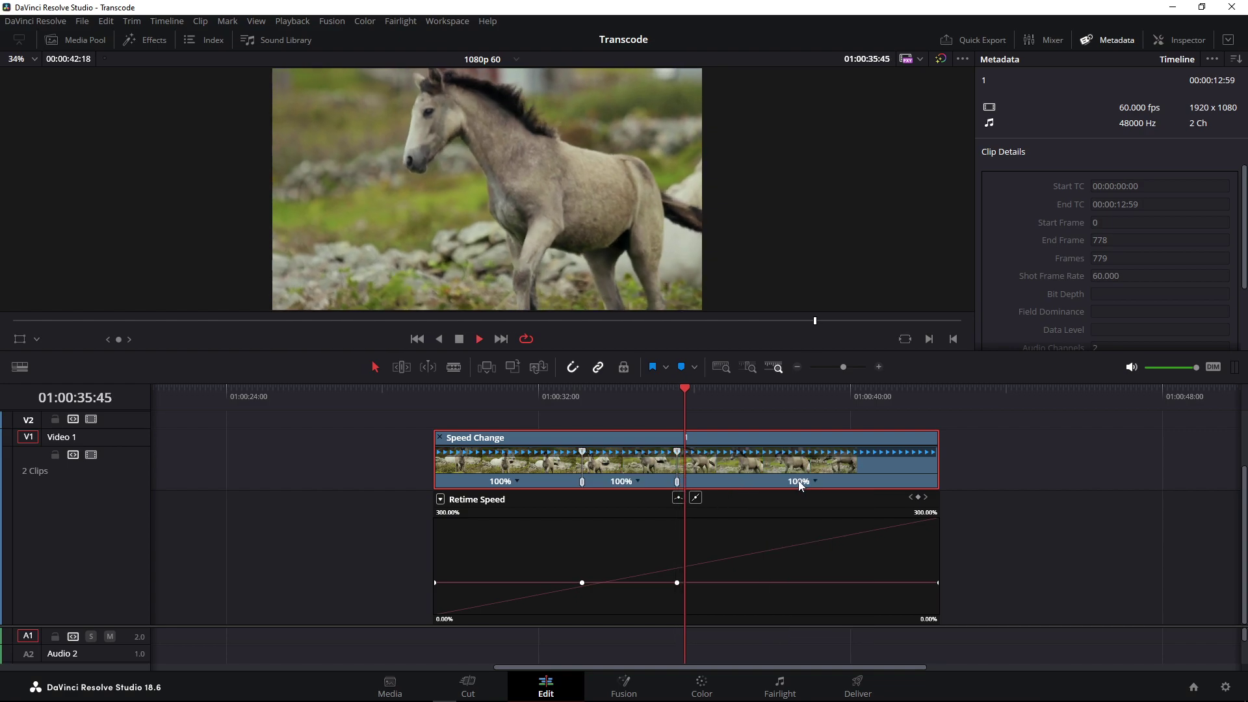
{"action": "key", "text": "space"}
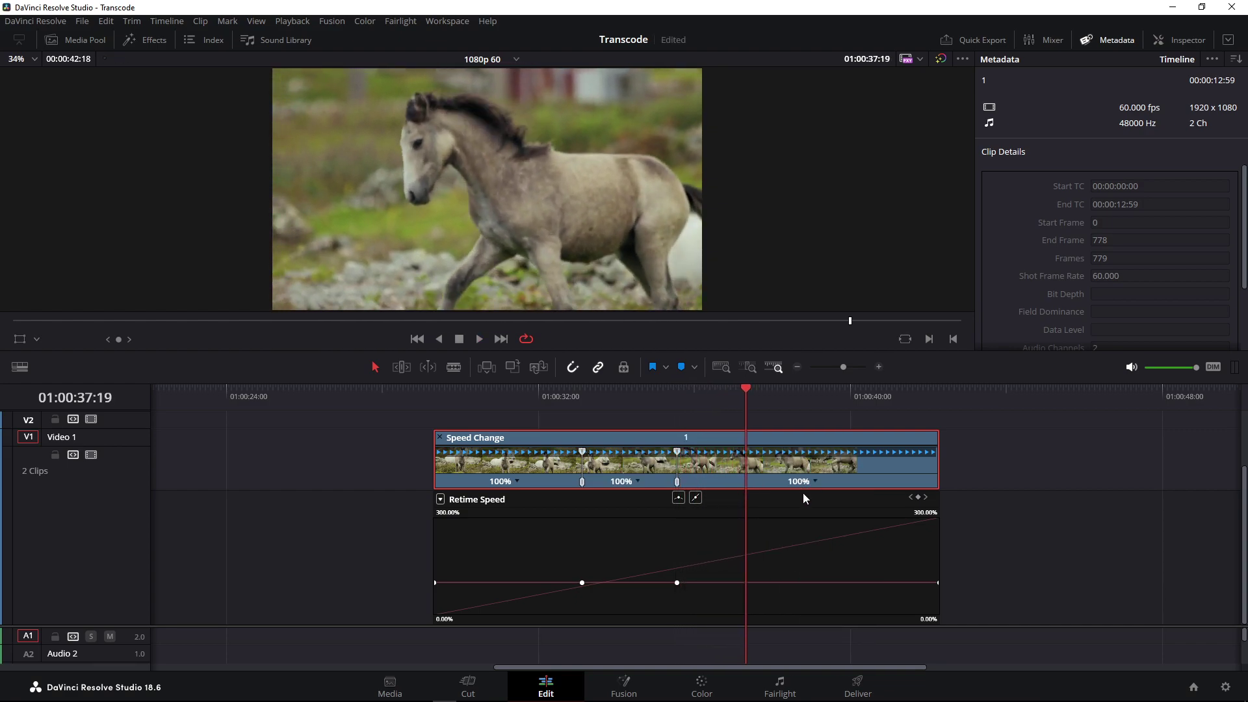
{"action": "left_click", "coordinate": [813, 480]}
{"action": "left_click", "coordinate": [827, 495]}
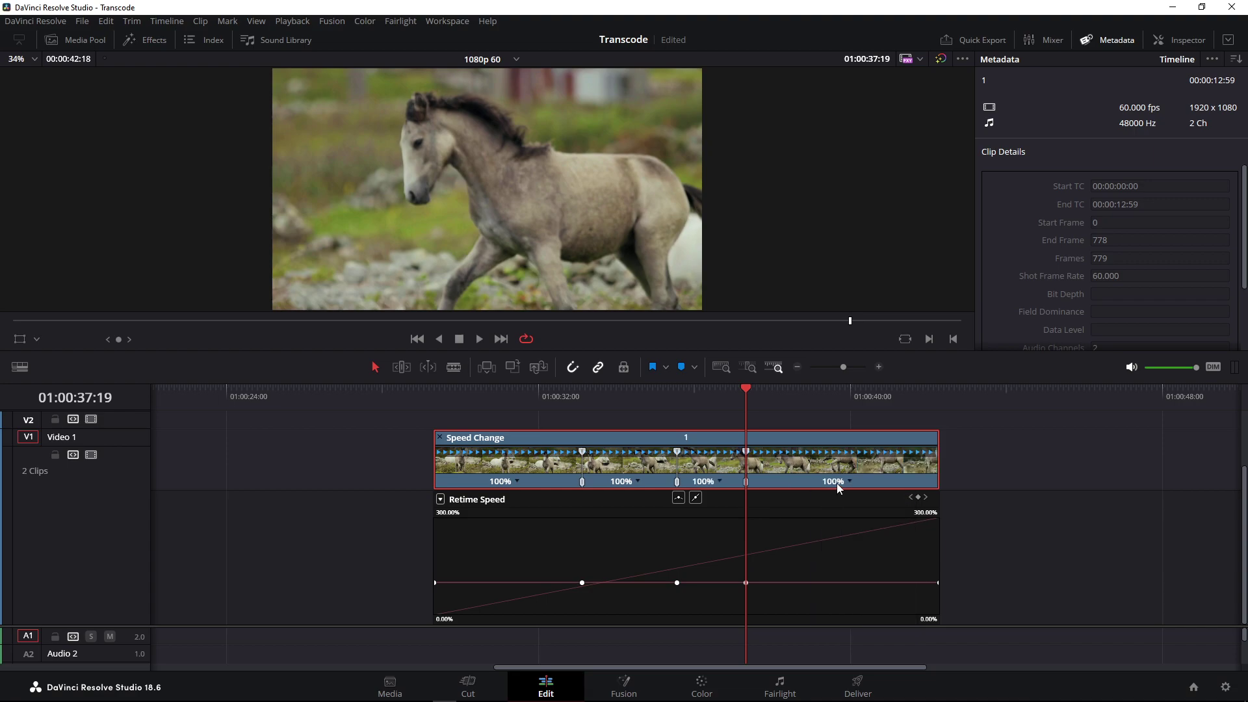
{"action": "key", "text": "space"}
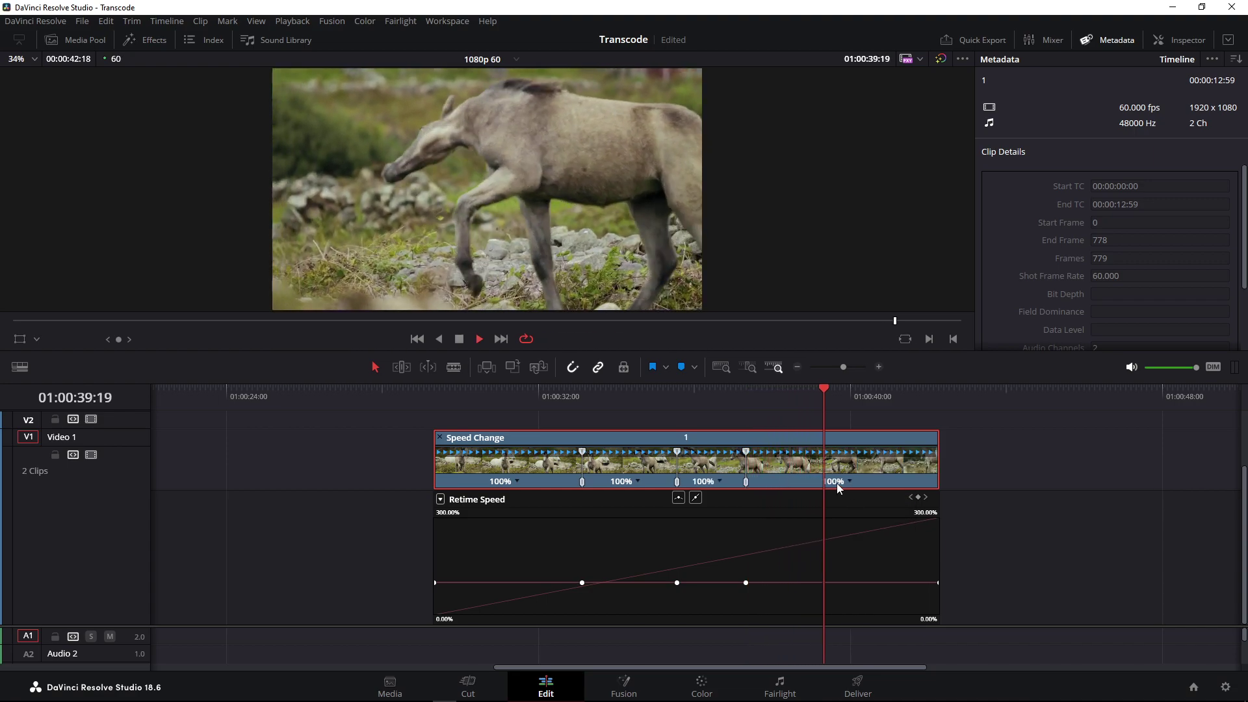
{"action": "key", "text": "space"}
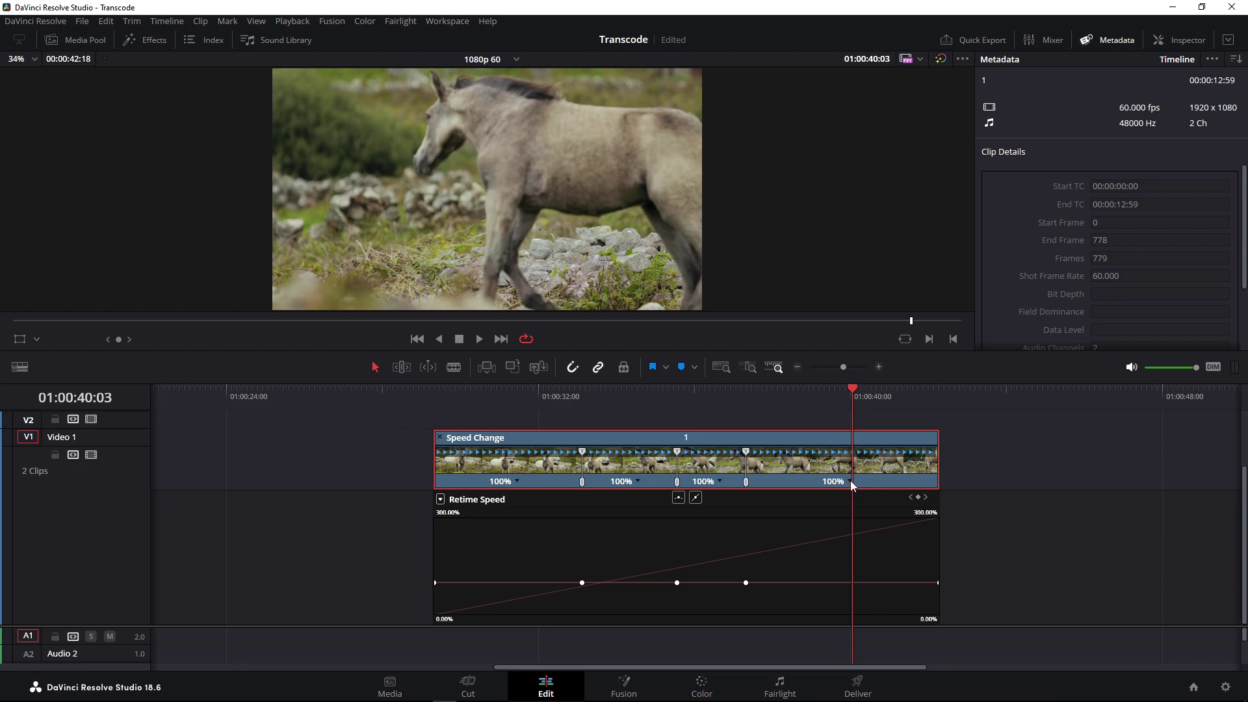
{"action": "left_click", "coordinate": [850, 481]}
{"action": "left_click", "coordinate": [866, 500]}
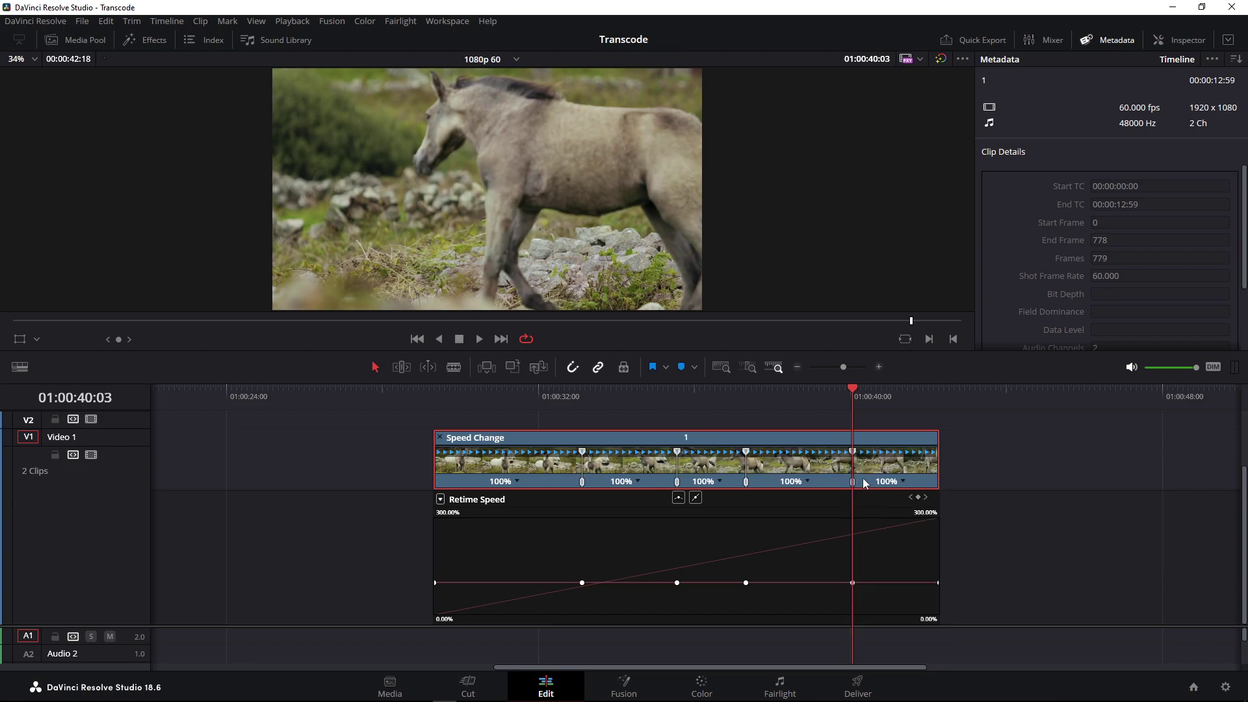
{"action": "left_click", "coordinate": [588, 397]}
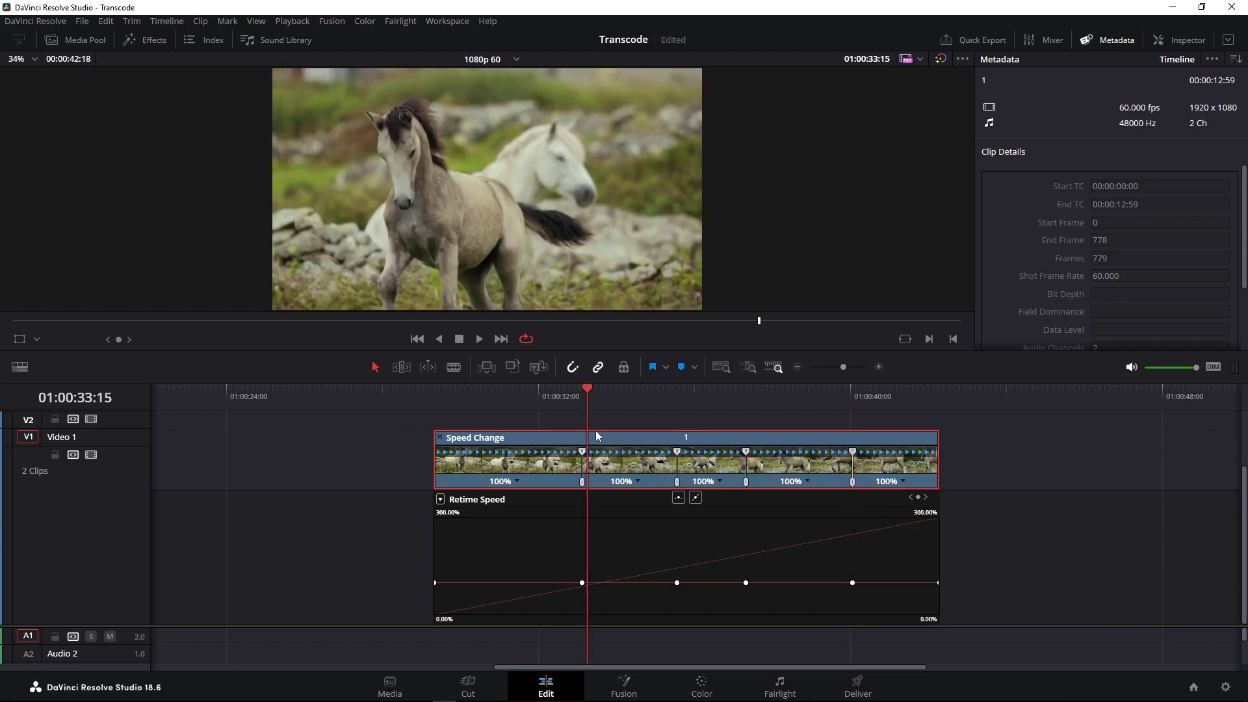
{"action": "left_click", "coordinate": [635, 481]}
Step: Set the second and fourth segments to 50% speed
{"action": "mouse_move", "coordinate": [685, 540]}
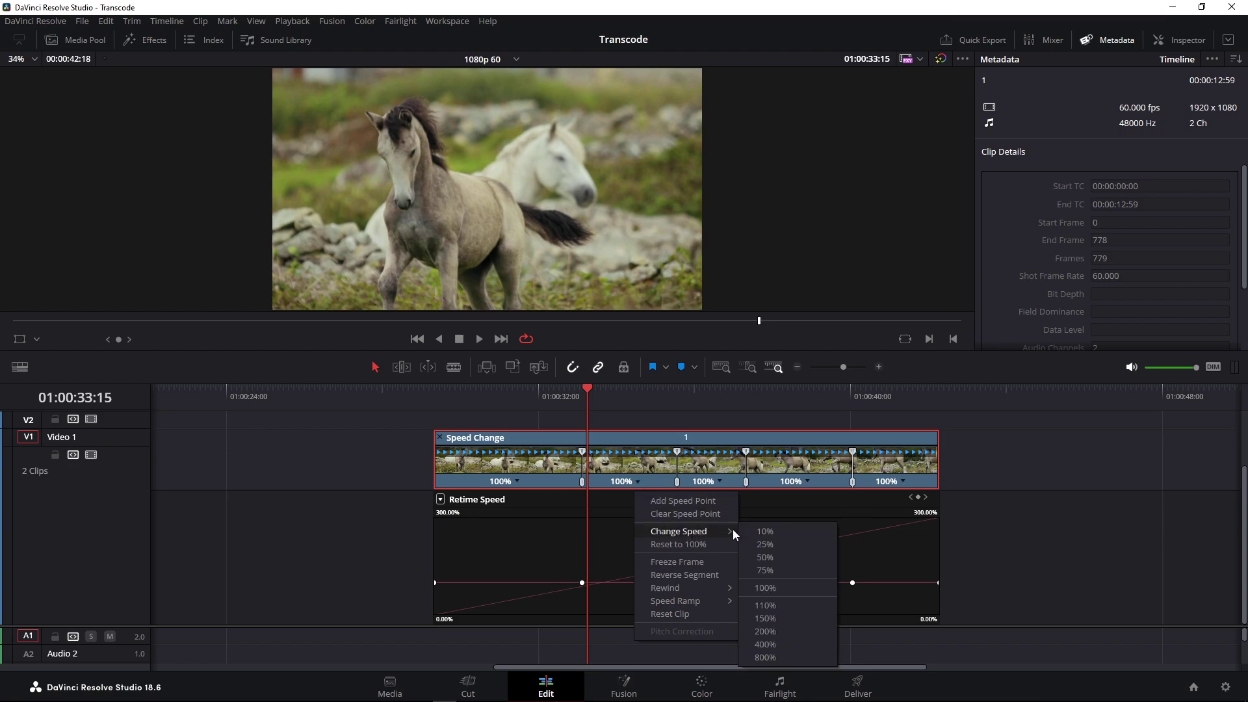
{"action": "left_click", "coordinate": [780, 557]}
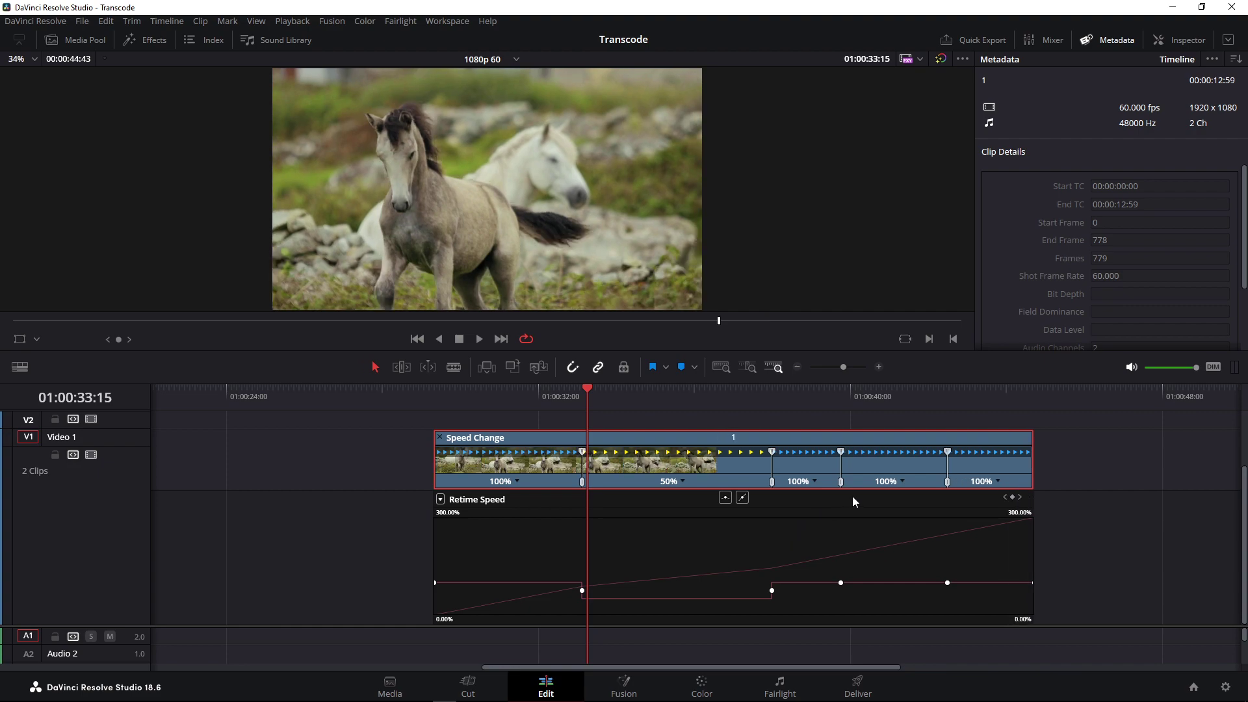
{"action": "left_click", "coordinate": [902, 481]}
{"action": "mouse_move", "coordinate": [941, 533]}
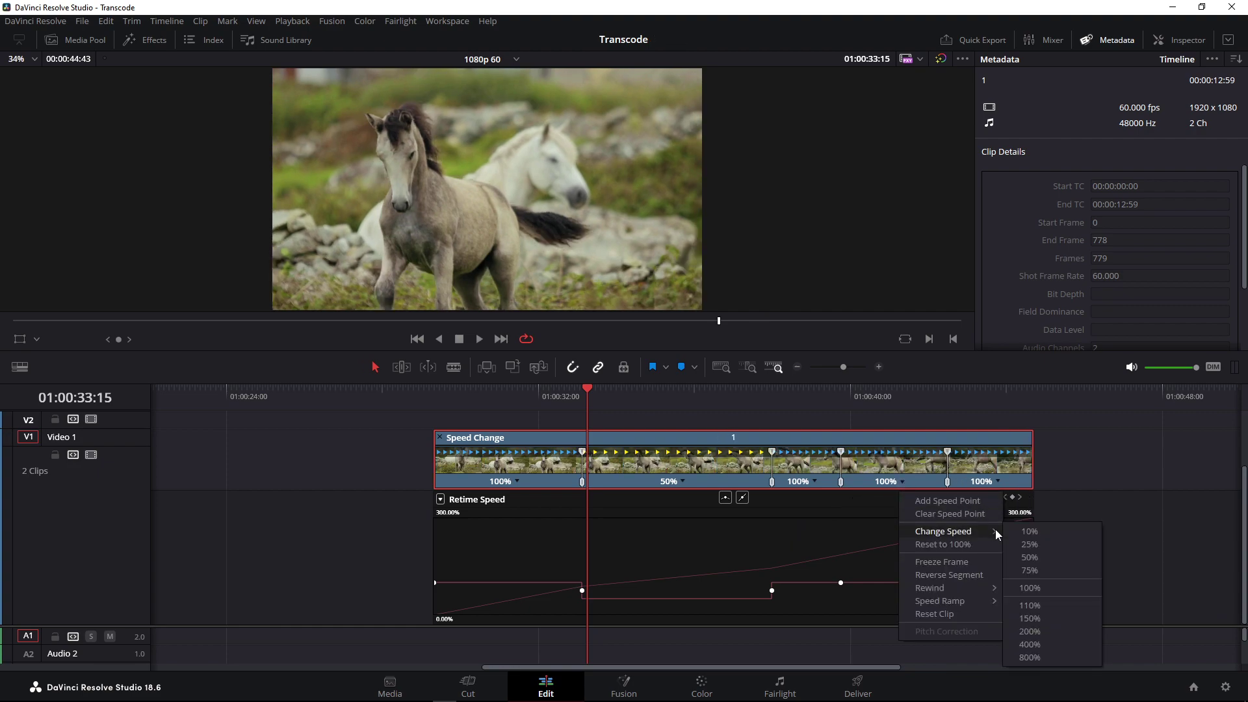
{"action": "left_click", "coordinate": [1029, 557]}
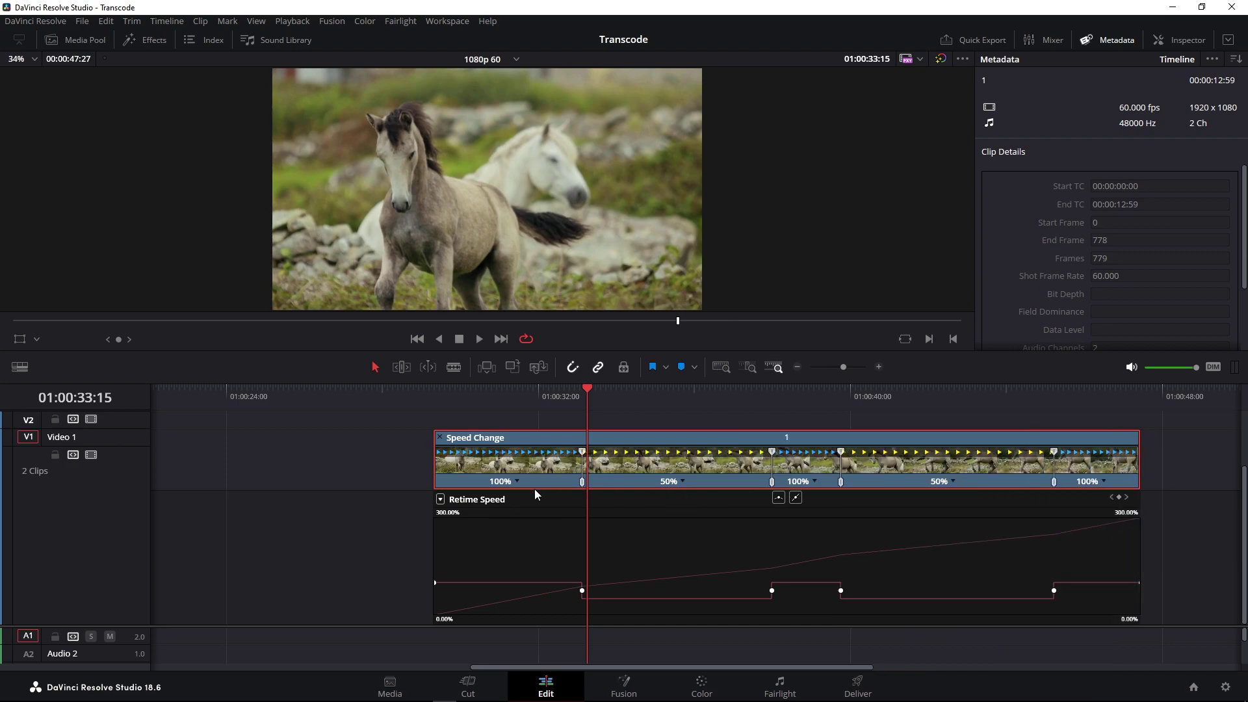
Step: Set the first, middle and last segments to 200% speed
{"action": "left_click", "coordinate": [517, 481]}
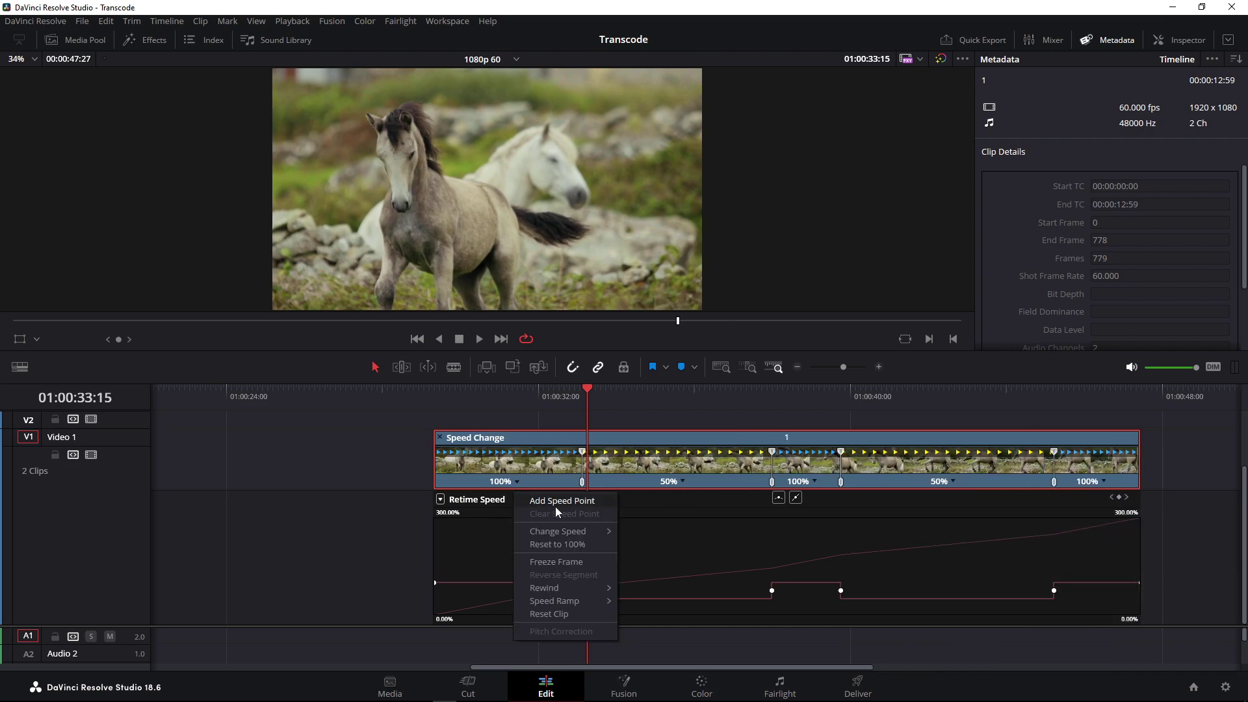
{"action": "mouse_move", "coordinate": [569, 532]}
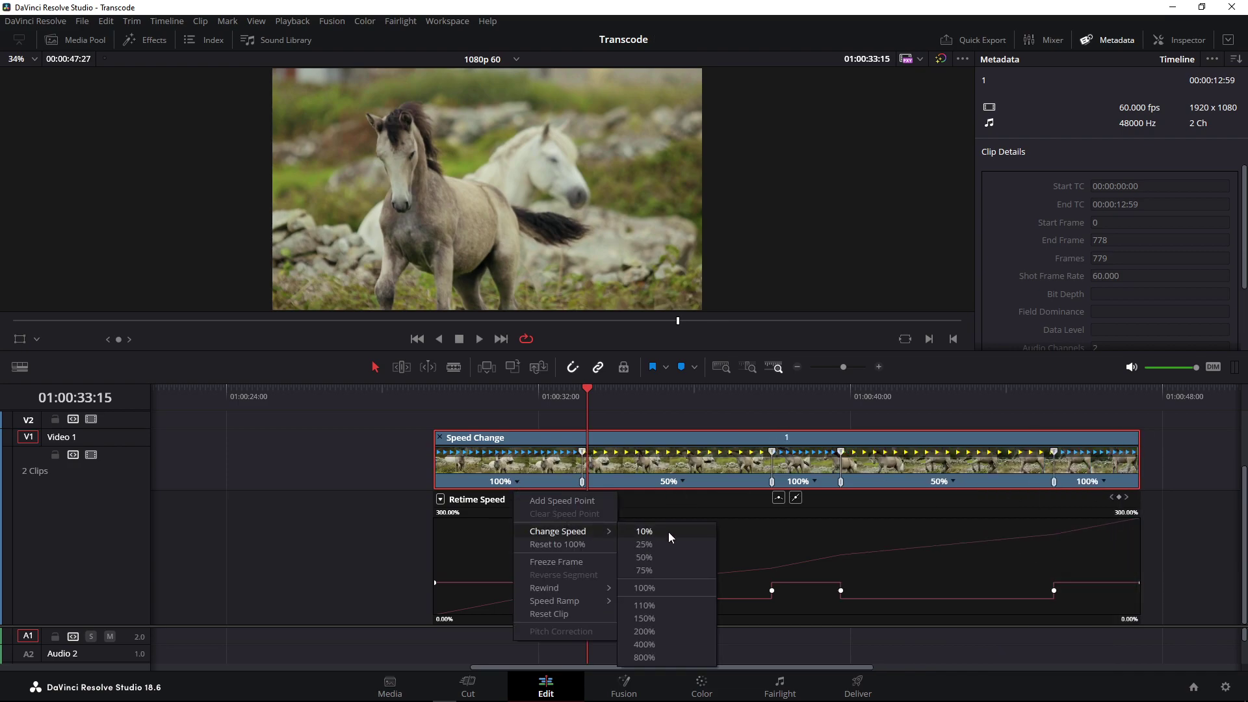
{"action": "left_click", "coordinate": [644, 631]}
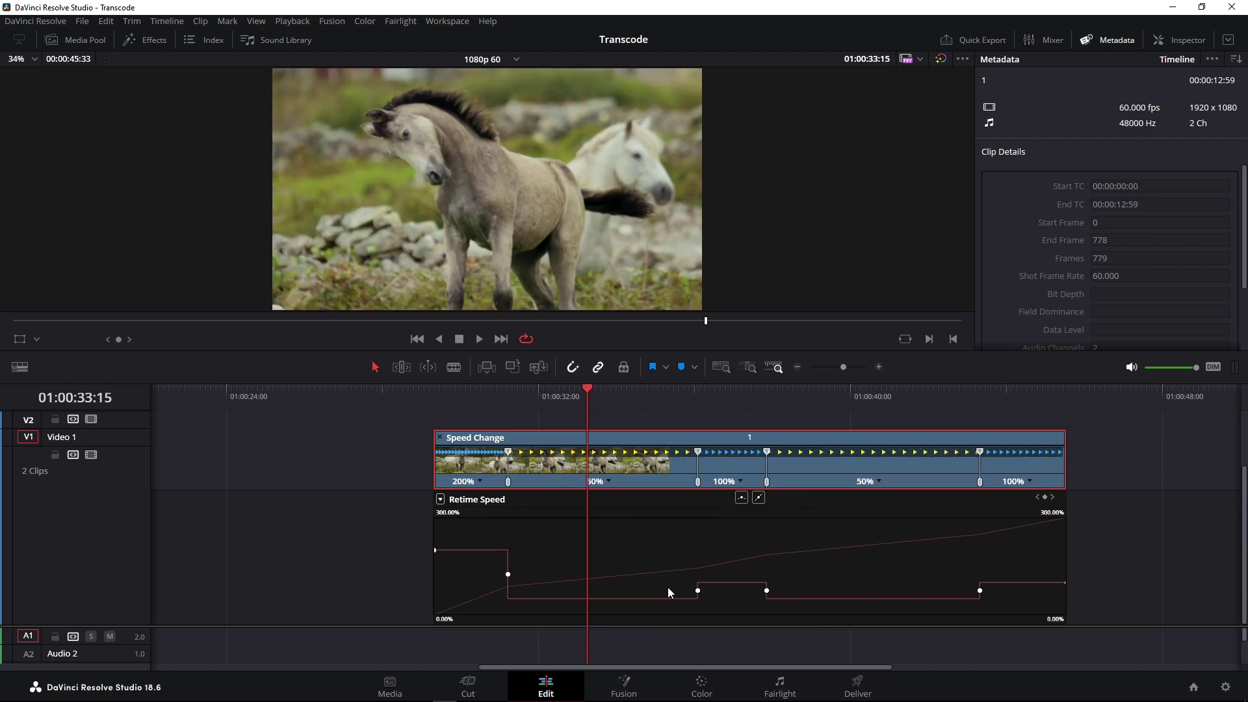
{"action": "left_click", "coordinate": [740, 482]}
{"action": "mouse_move", "coordinate": [809, 534]}
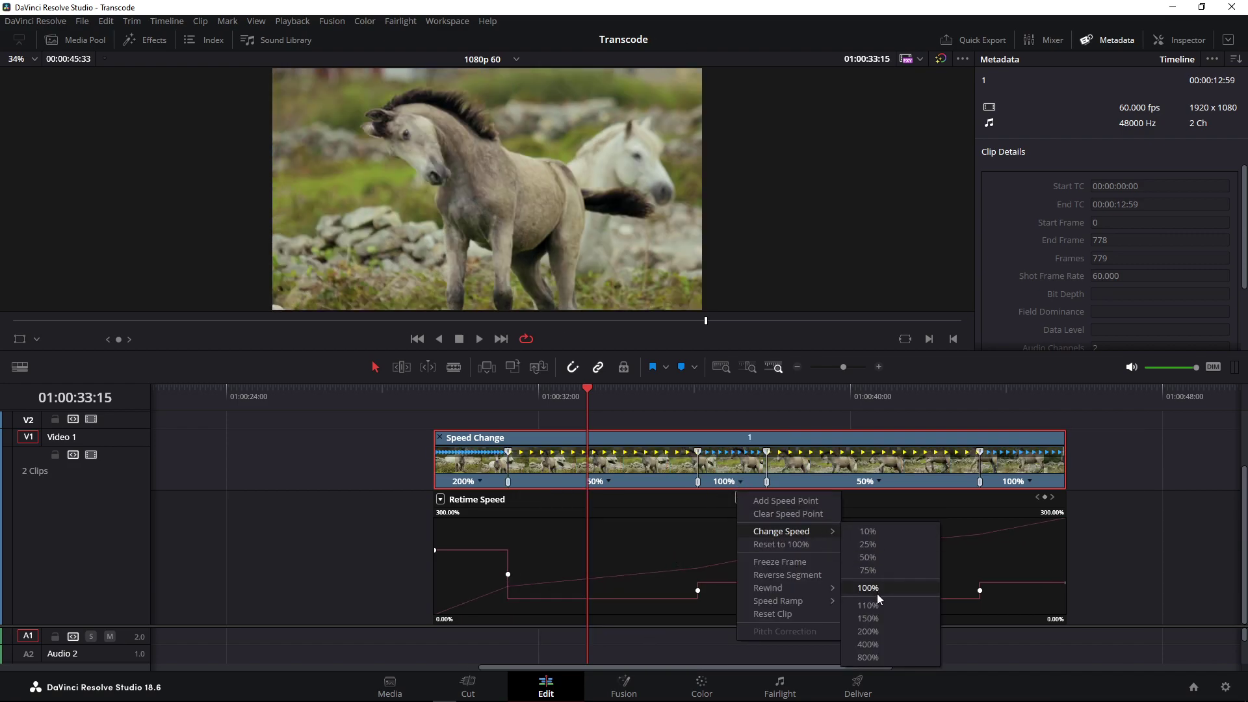
{"action": "left_click", "coordinate": [870, 631]}
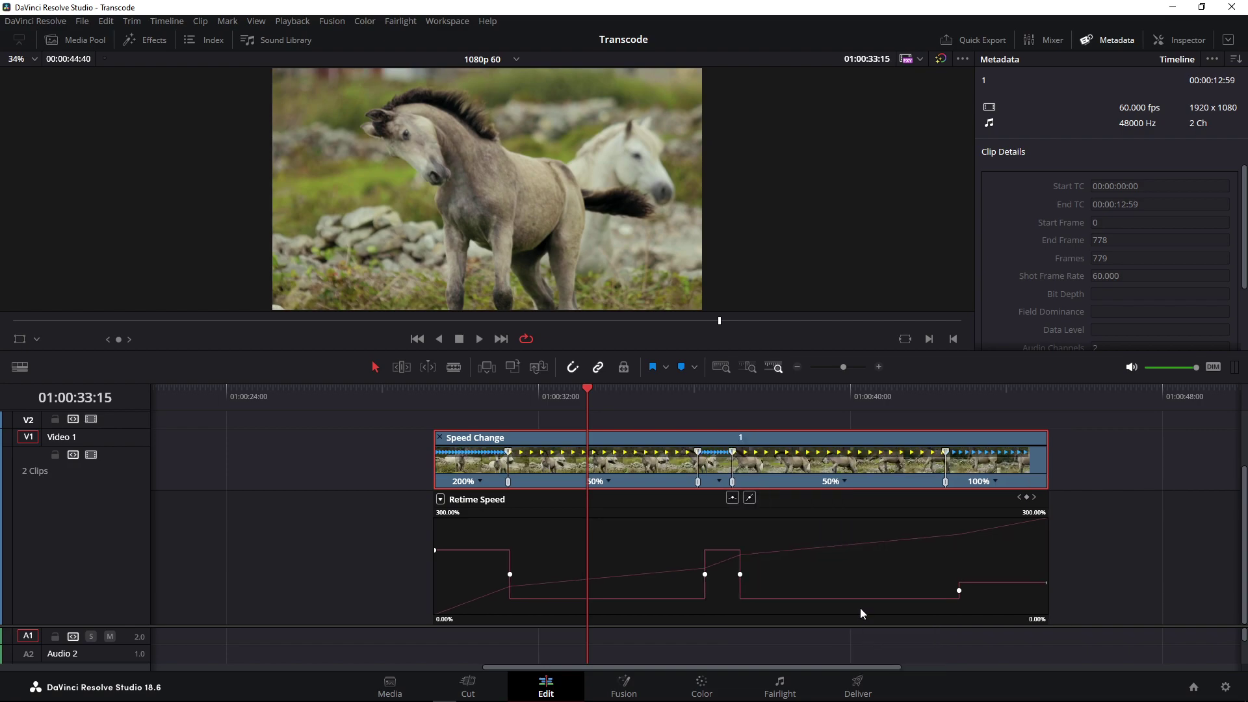
{"action": "left_click", "coordinate": [997, 479]}
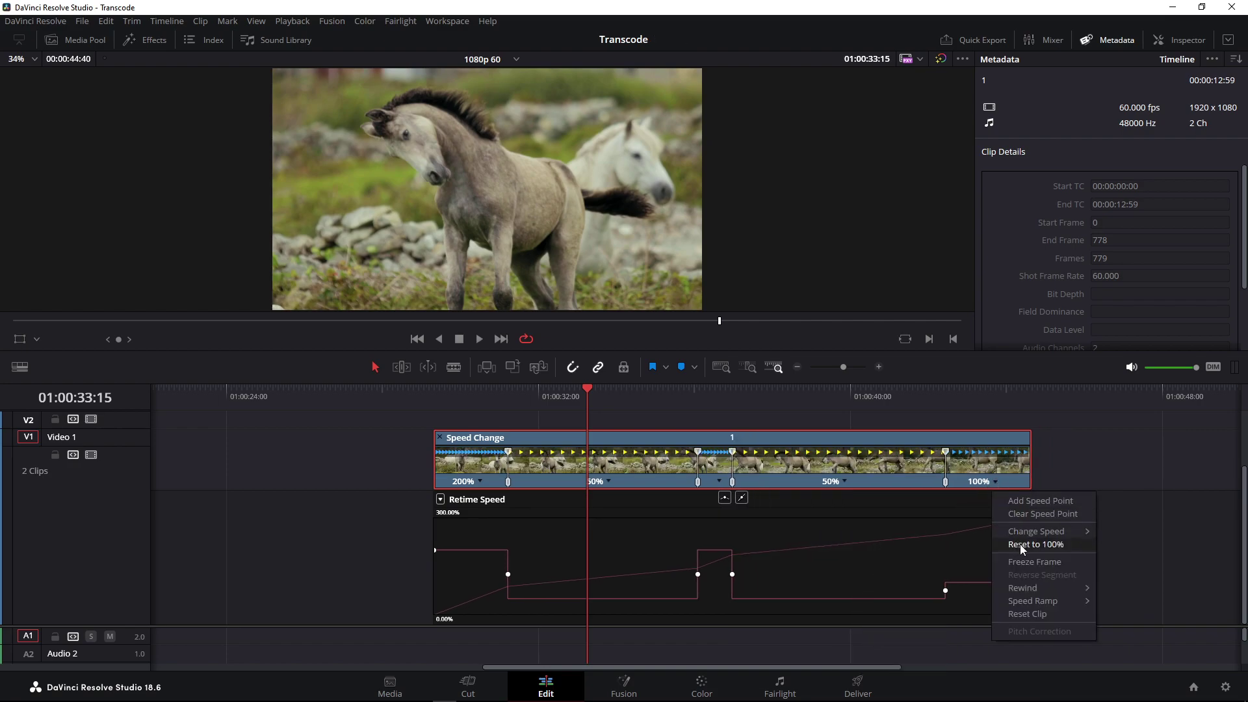
{"action": "mouse_move", "coordinate": [1073, 532]}
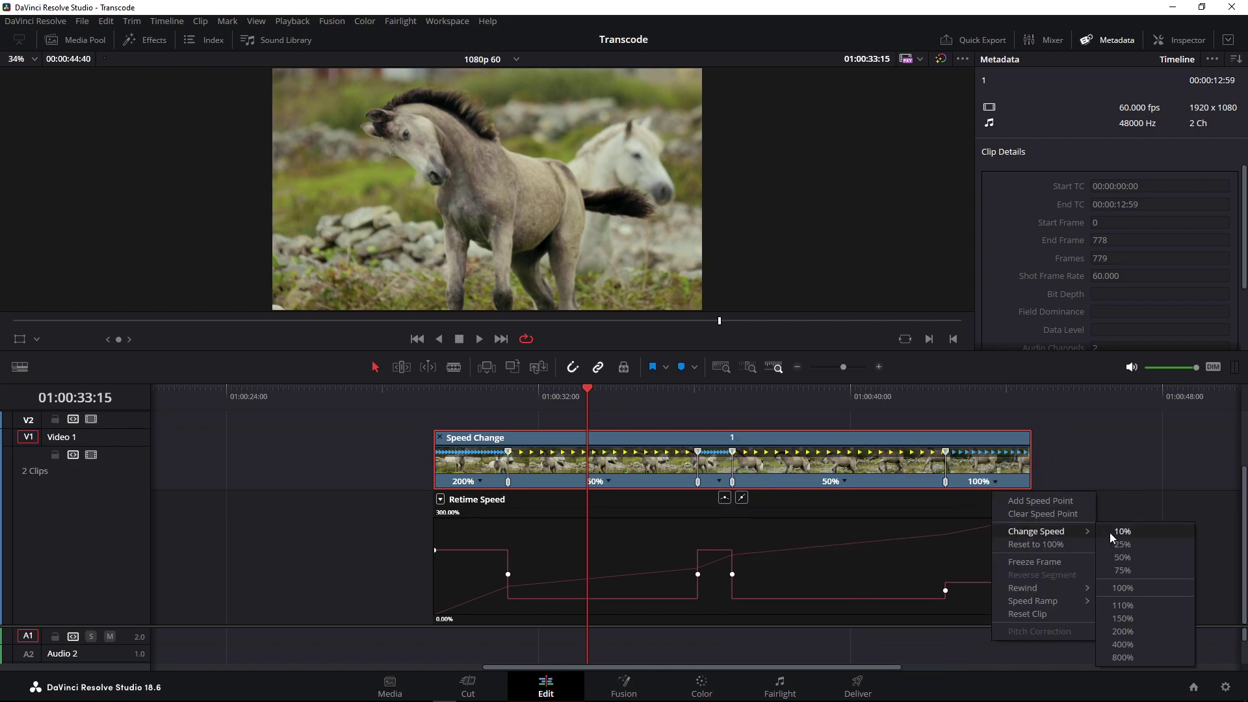
{"action": "left_click", "coordinate": [1118, 631]}
{"action": "left_click", "coordinate": [467, 400]}
Step: Review the speed ramp, then ease the first transition and the rise into the middle 200% section
{"action": "key", "text": "space"}
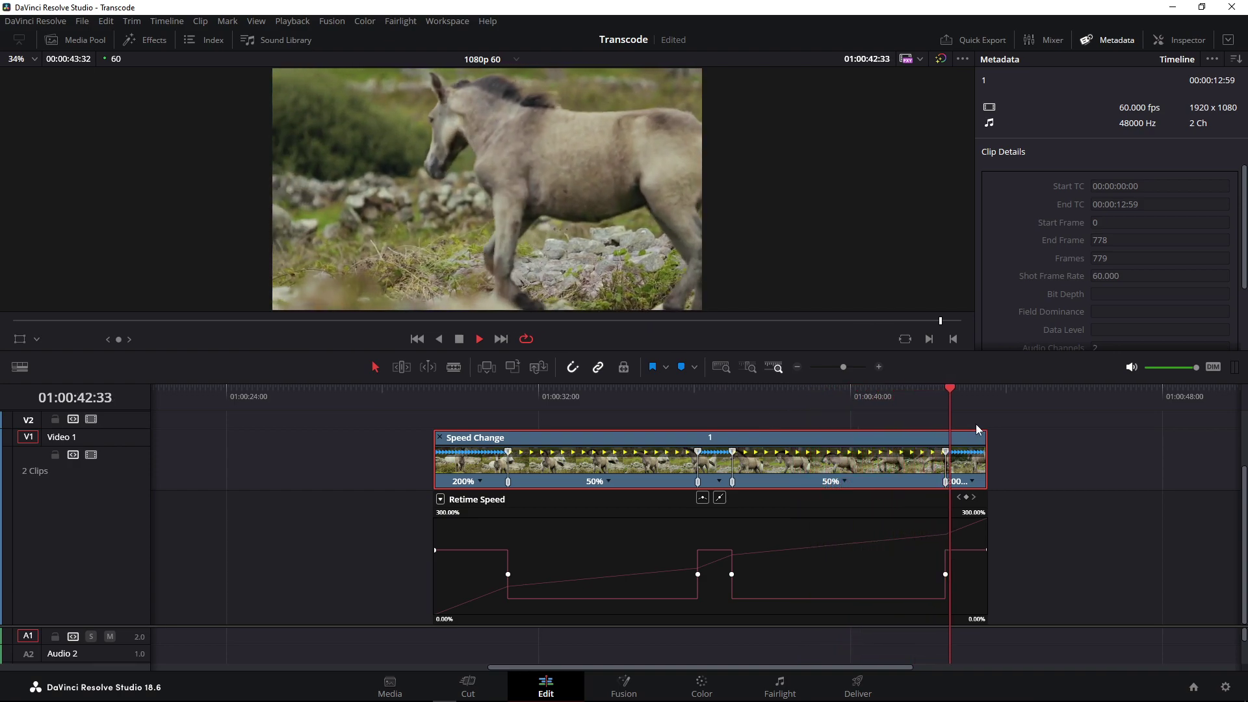
{"action": "key", "text": "space"}
{"action": "left_click", "coordinate": [473, 414]}
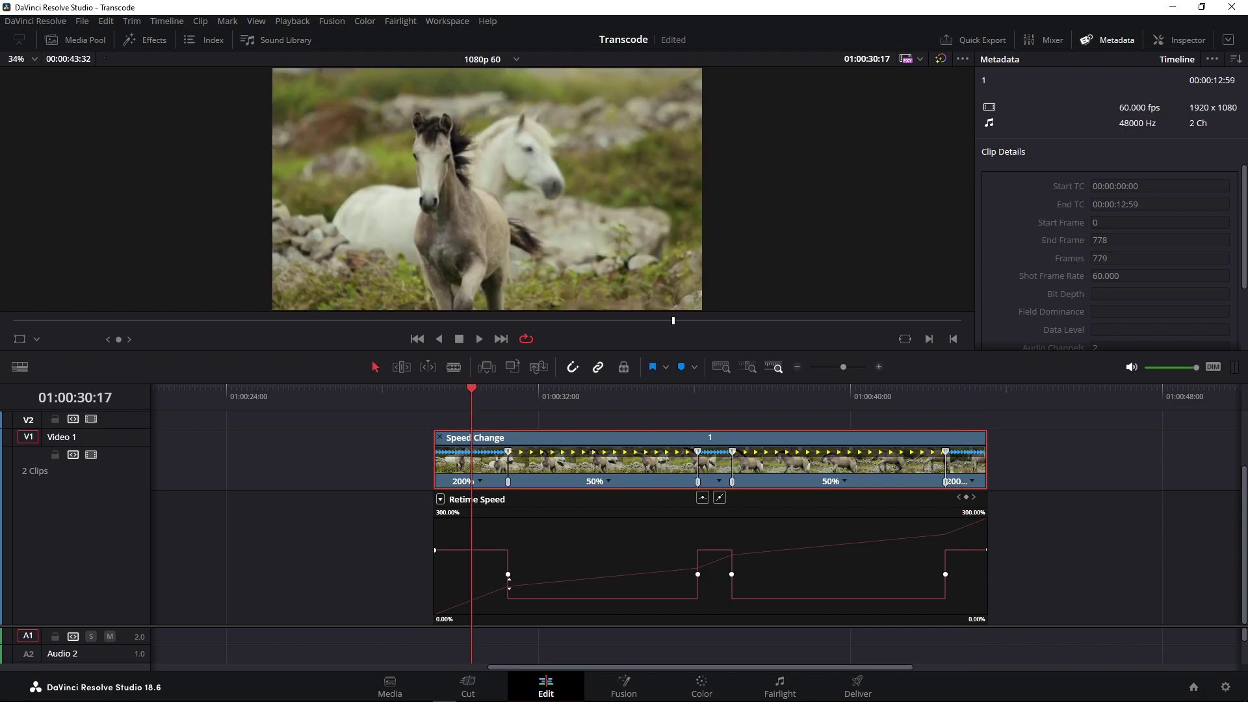
{"action": "left_click", "coordinate": [703, 498]}
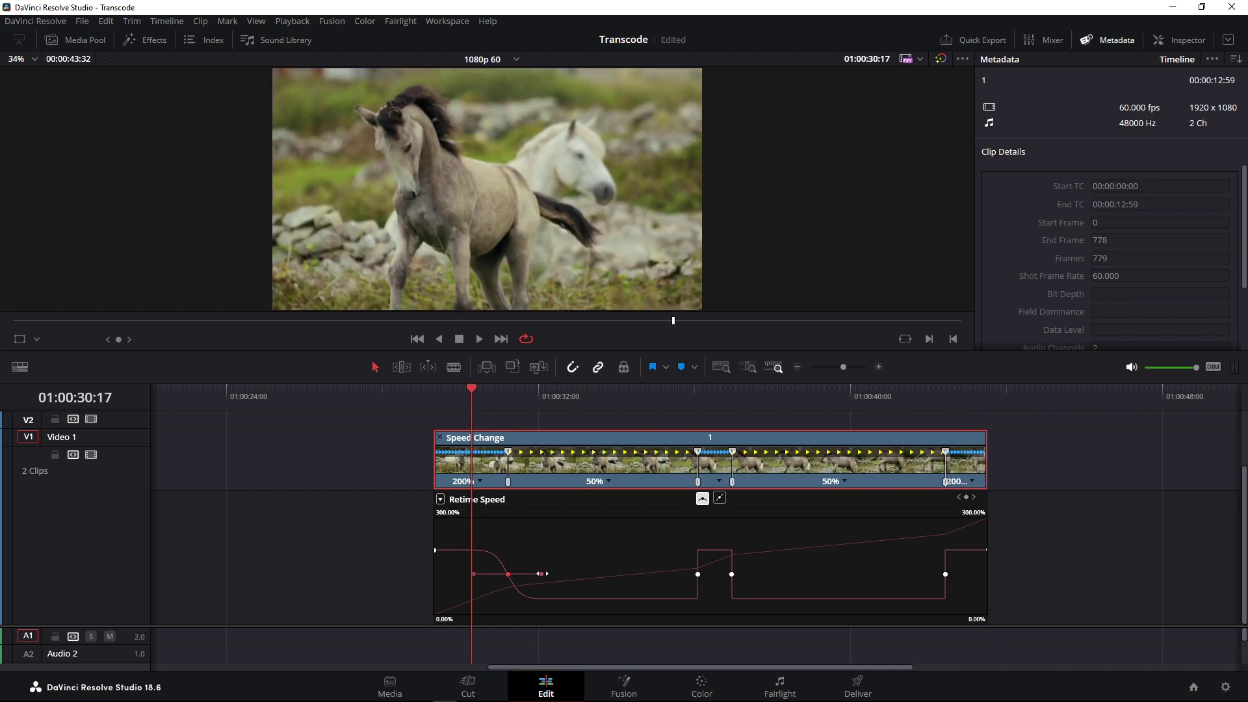
{"action": "left_click", "coordinate": [698, 574]}
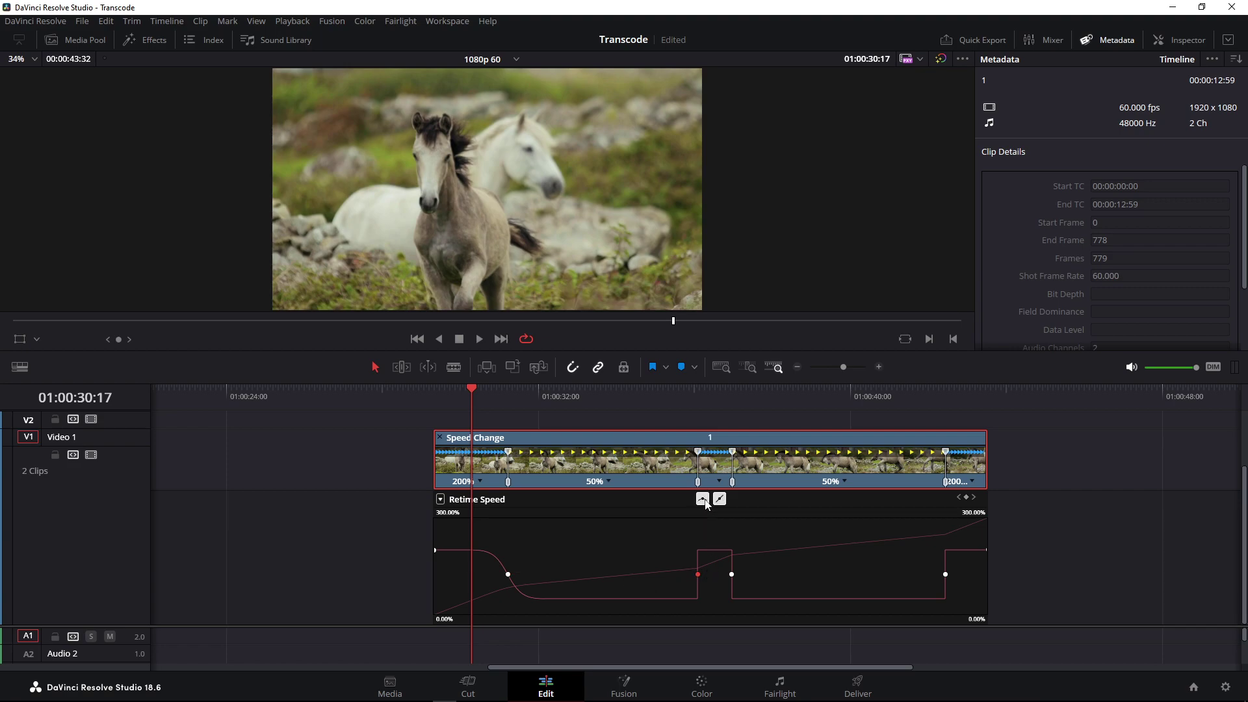
{"action": "left_click", "coordinate": [703, 499]}
Step: Ease the drop to 50% and the final rise to 200%, widening both keyframes' handles
{"action": "left_click", "coordinate": [729, 575]}
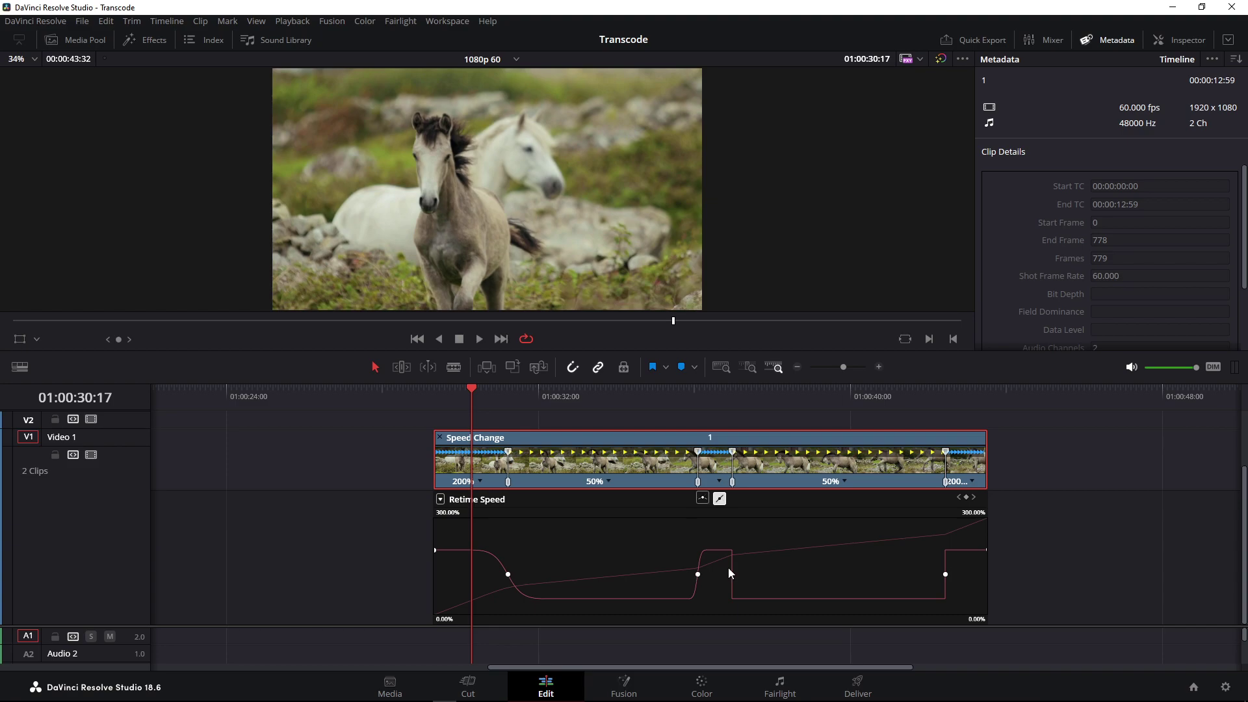
{"action": "left_click", "coordinate": [702, 499]}
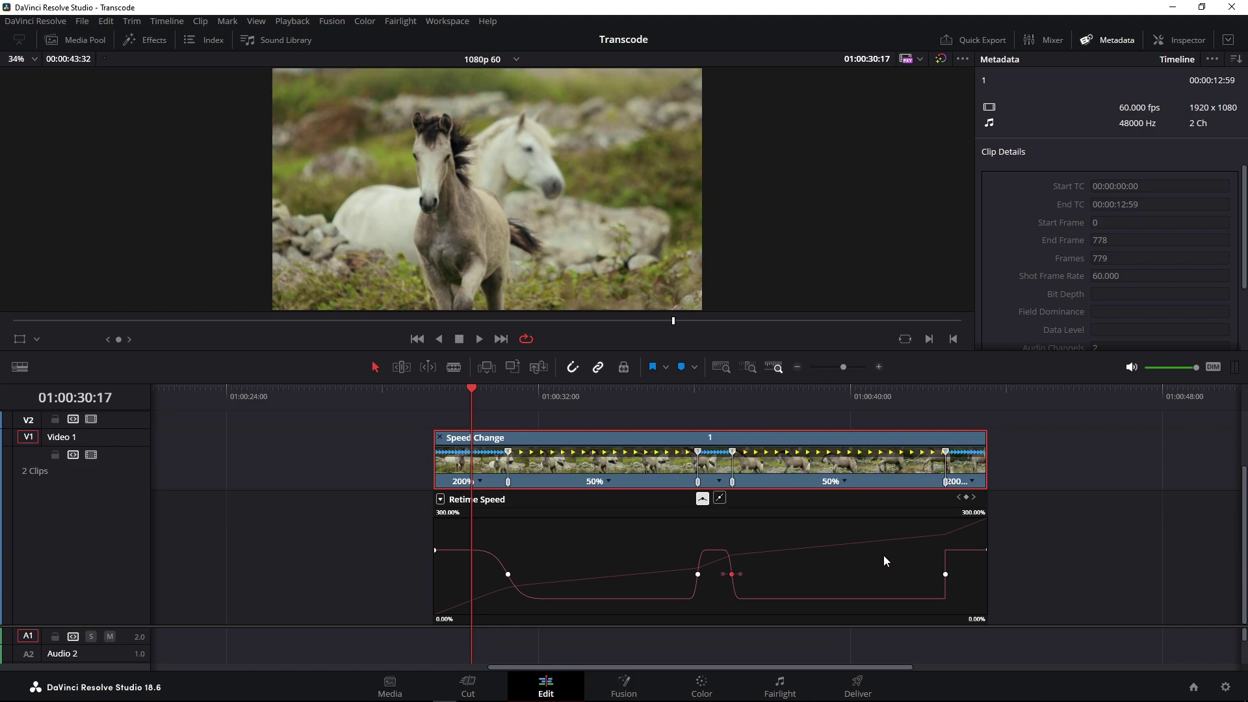
{"action": "left_click", "coordinate": [945, 574]}
{"action": "left_click", "coordinate": [702, 499]}
{"action": "left_click", "coordinate": [731, 573]}
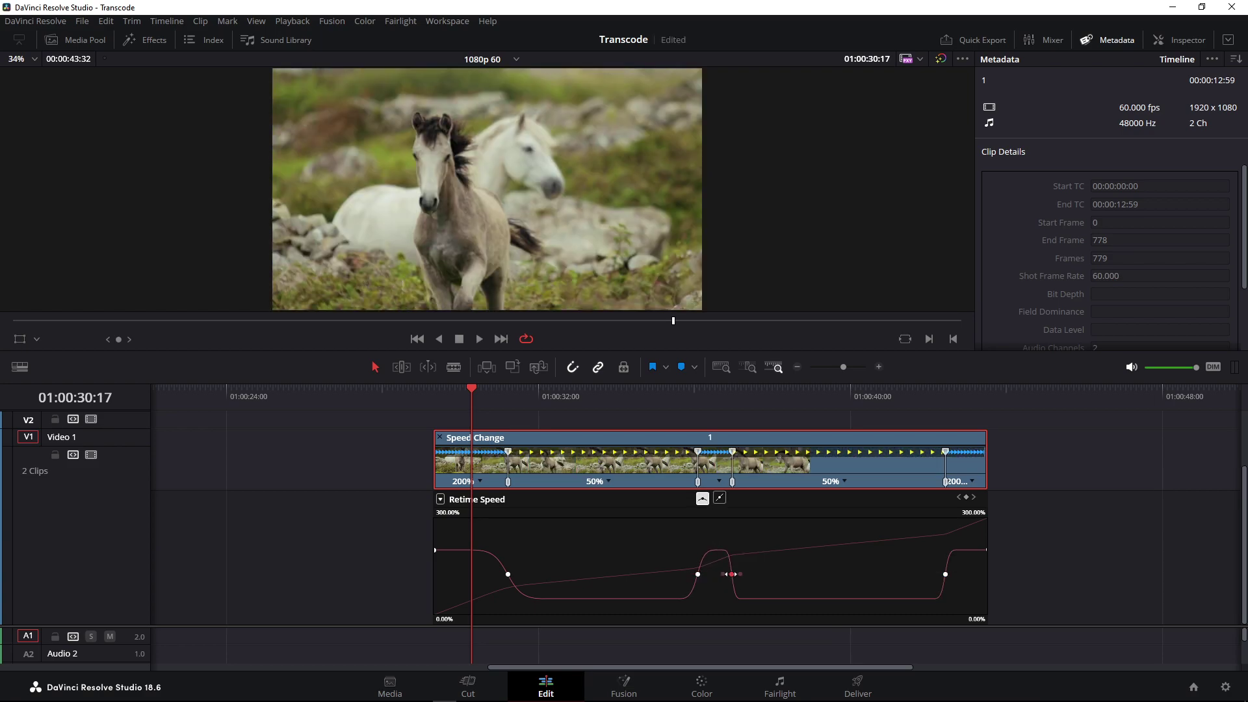
{"action": "left_click_drag", "start_coordinate": [739, 574], "coordinate": [747, 574]}
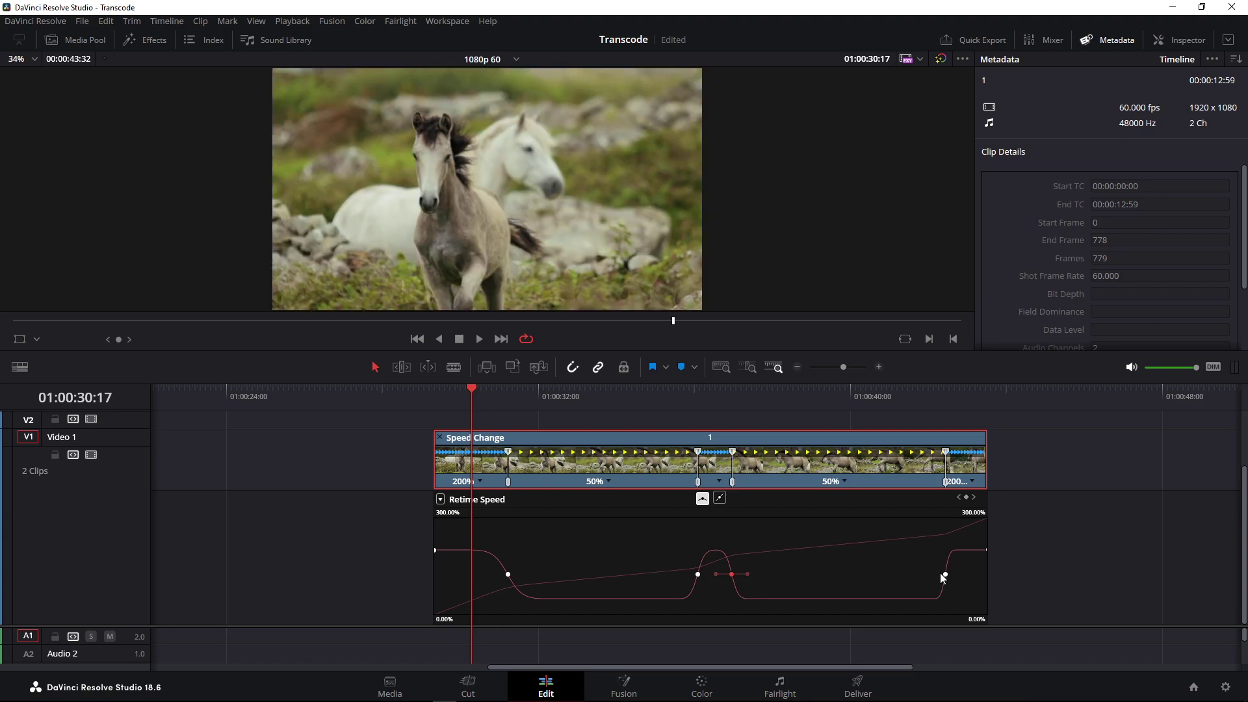
{"action": "left_click_drag", "start_coordinate": [931, 574], "coordinate": [924, 574]}
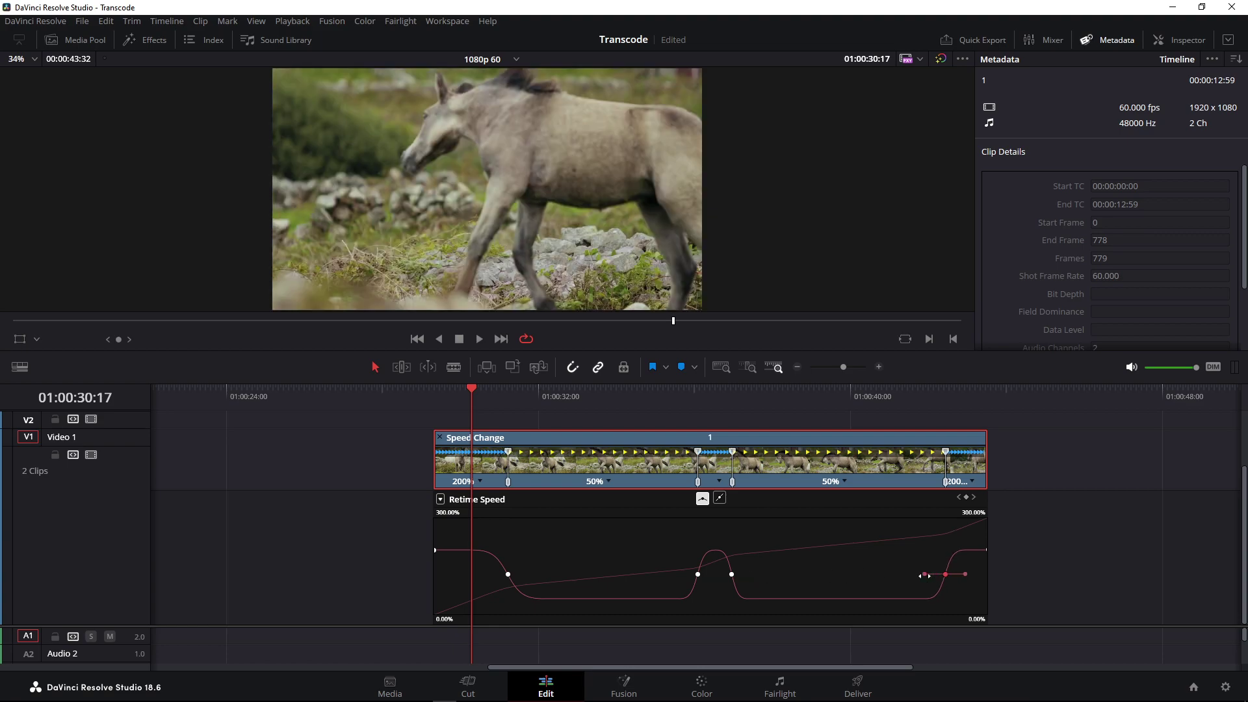
Step: Play the smoothed speed ramp, then turn off the clip's Retime Controls and Retime Curve
{"action": "left_click", "coordinate": [446, 395]}
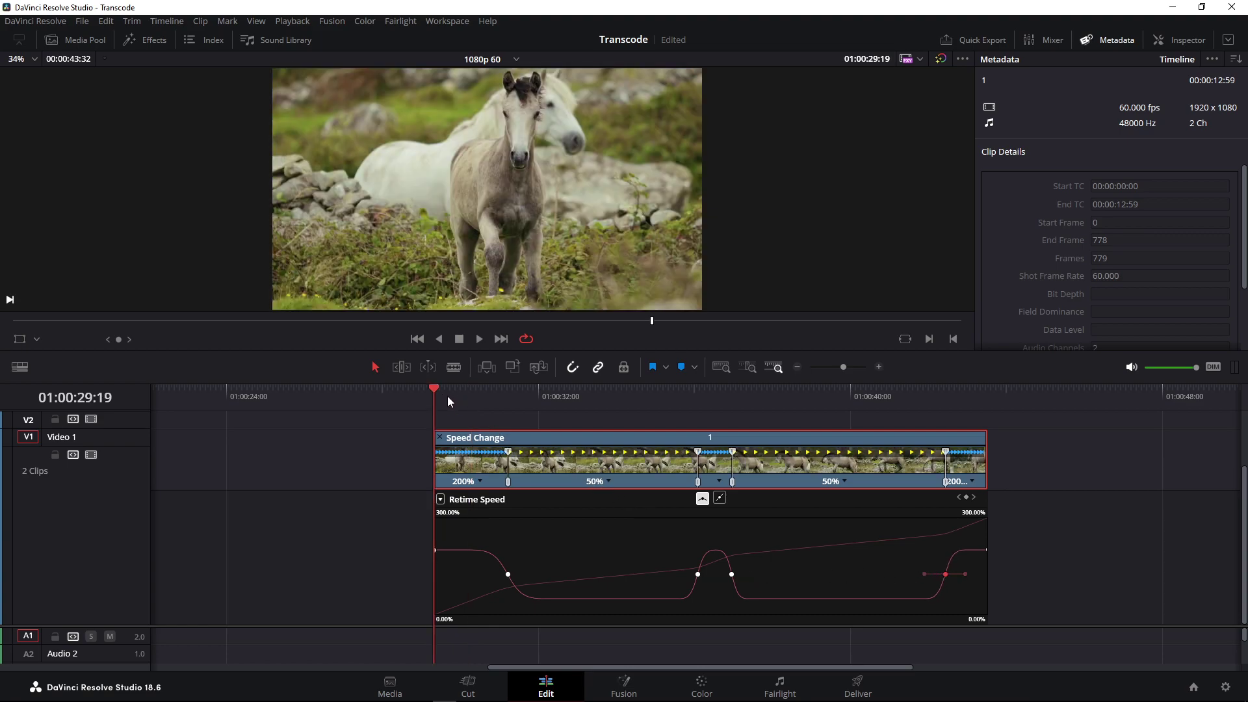
{"action": "key", "text": "space"}
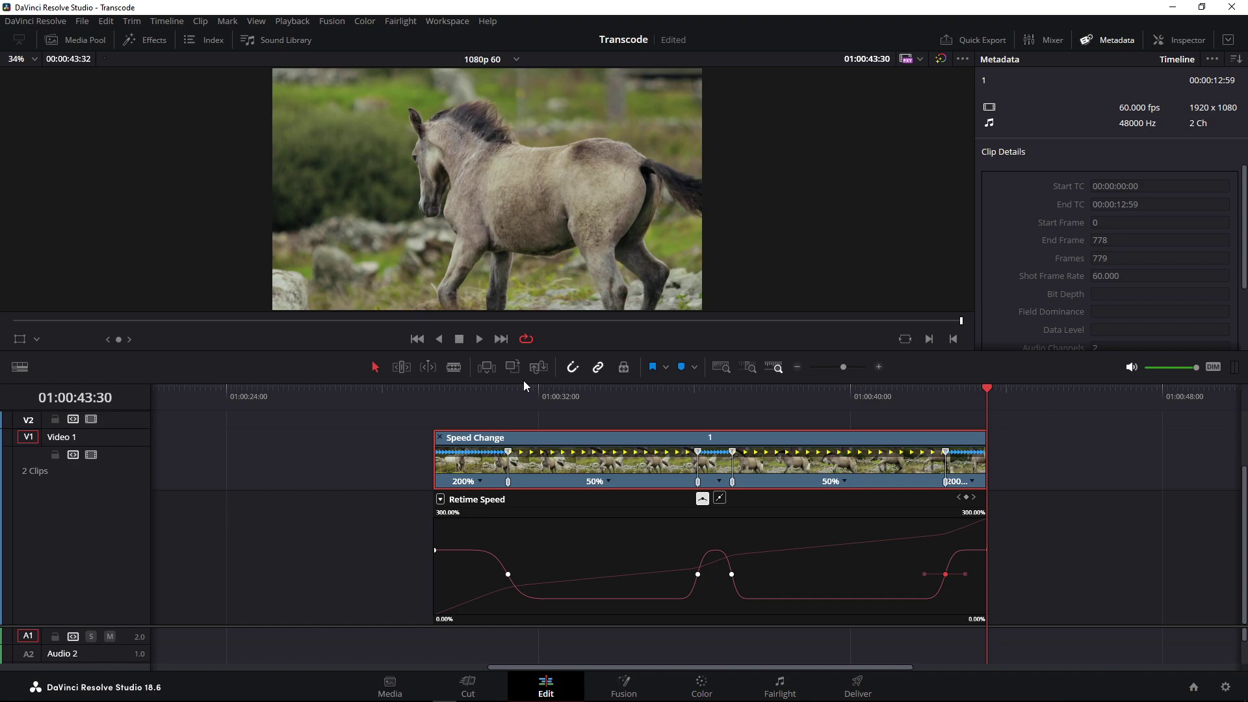
{"action": "right_click", "coordinate": [622, 464]}
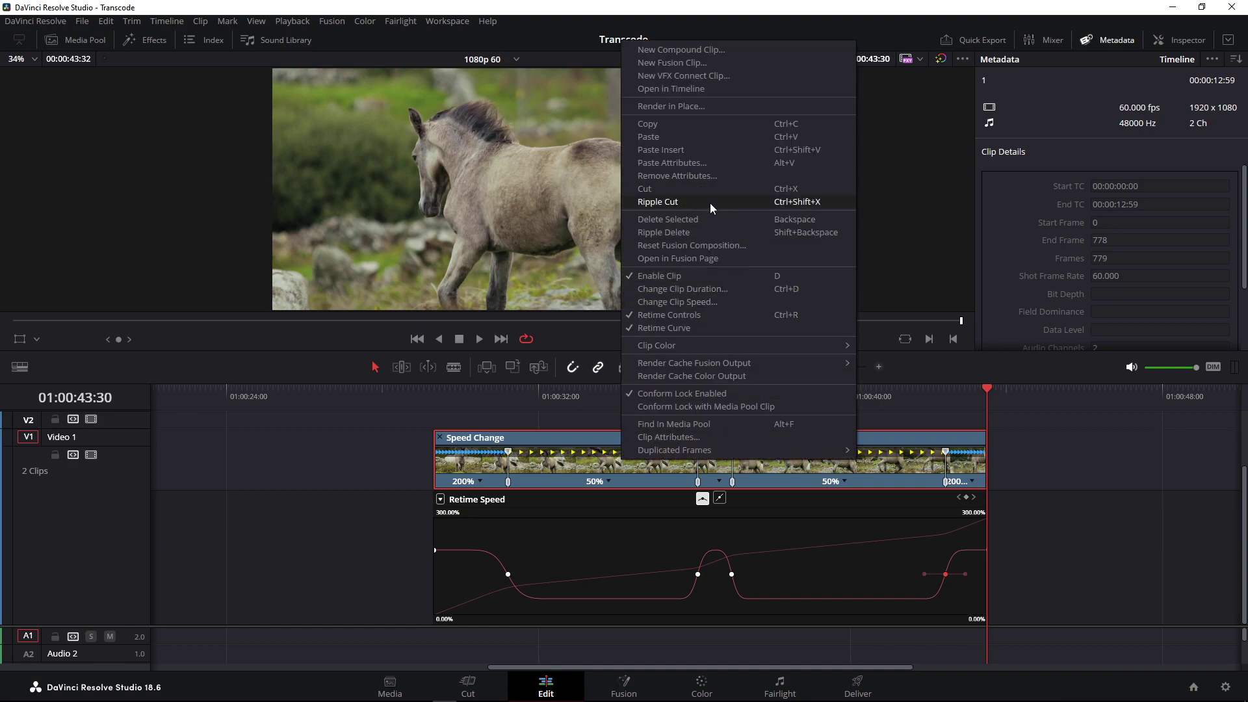
{"action": "left_click", "coordinate": [697, 315]}
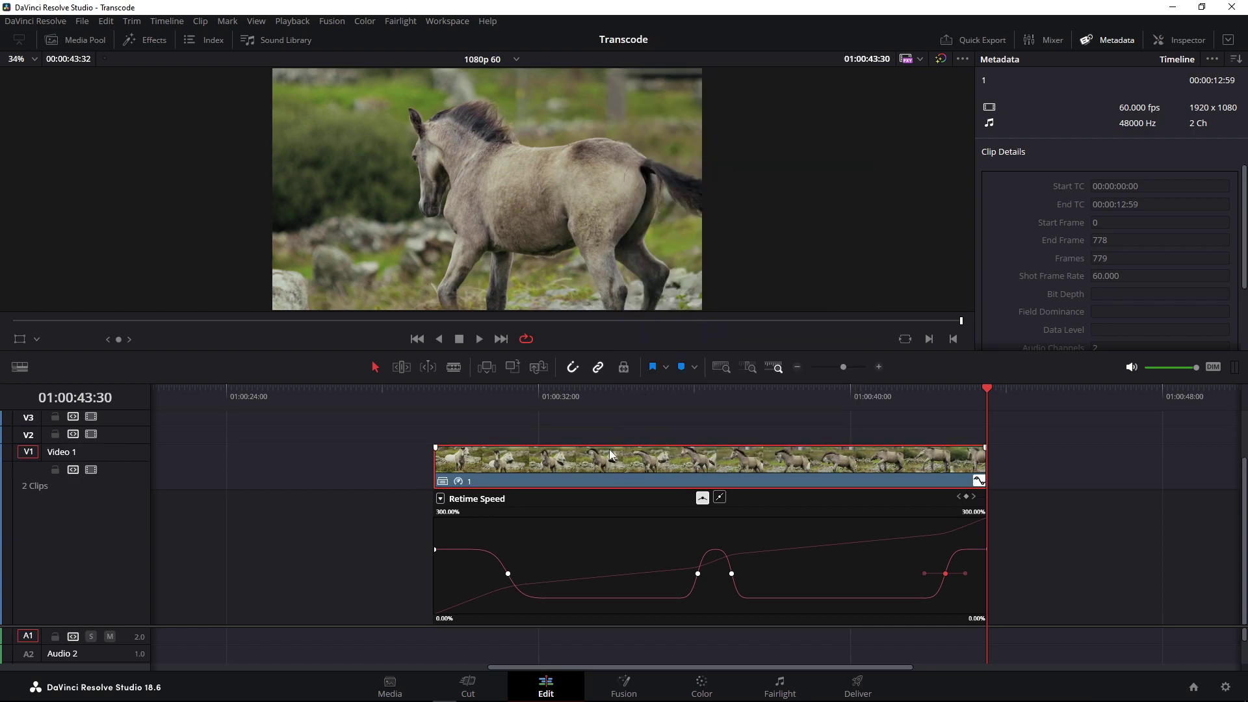
{"action": "right_click", "coordinate": [609, 450]}
{"action": "left_click", "coordinate": [664, 320]}
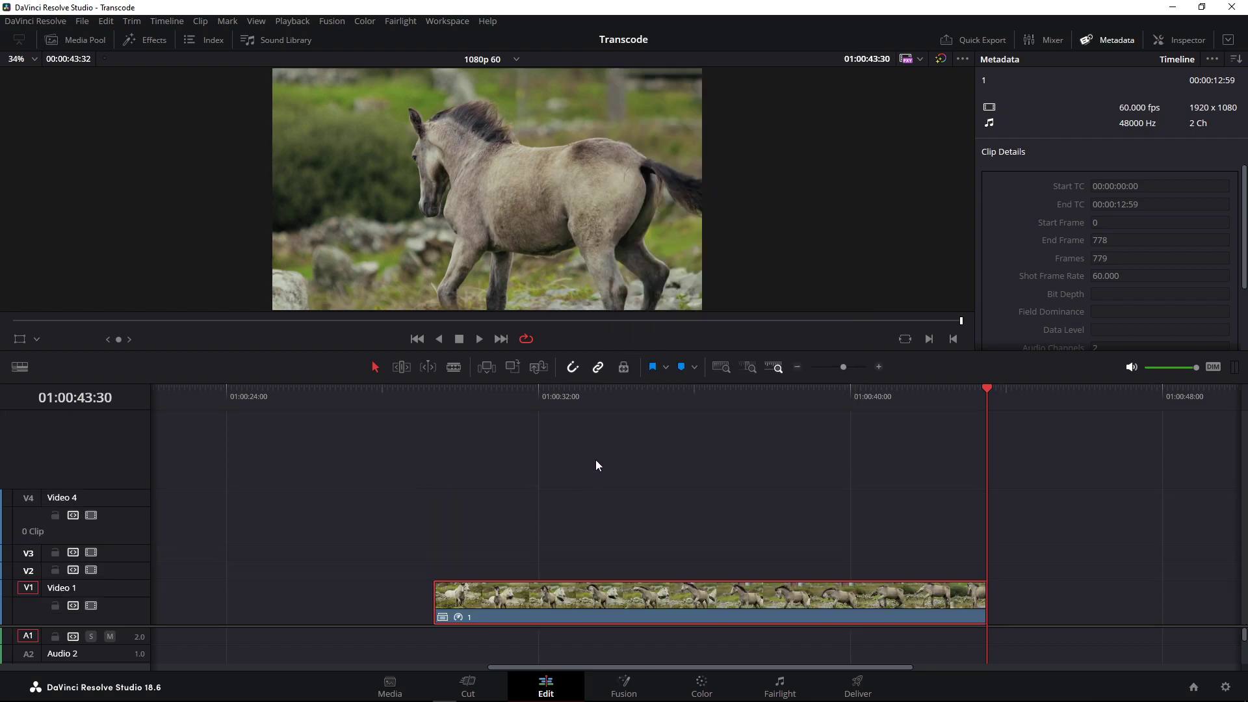